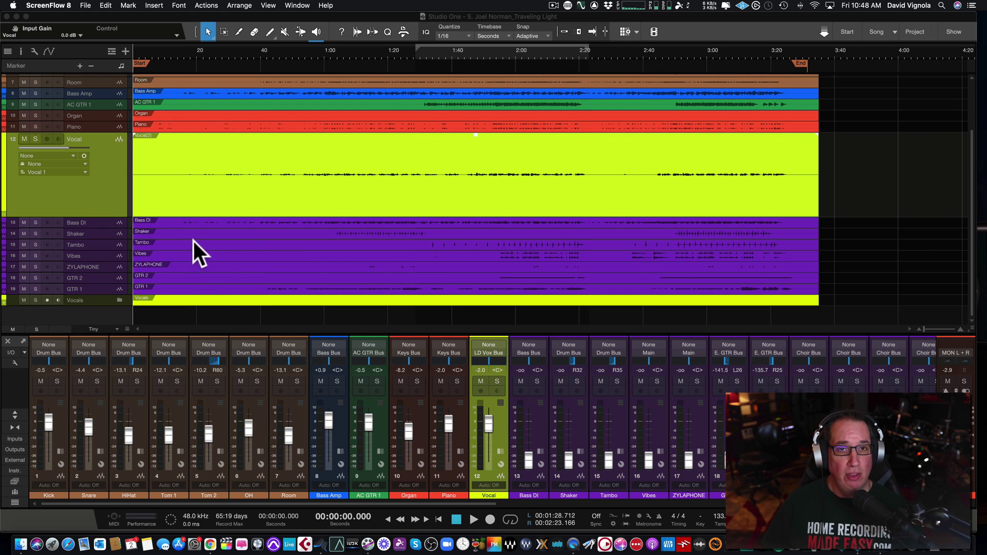
- Switch to Studio One to show the Traveling Light song session
{"action": "left_click", "coordinate": [101, 187]}
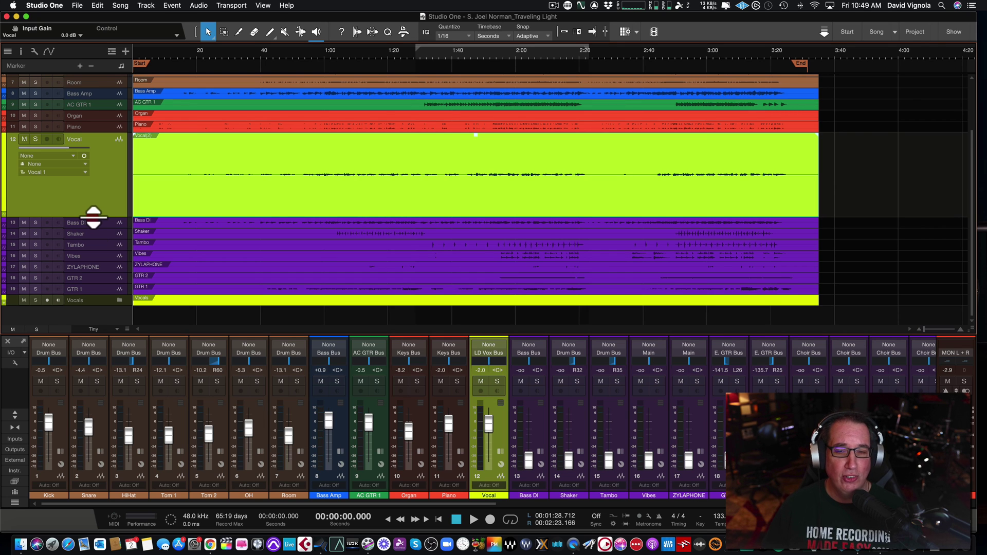
- Drag the Vocal track's lower edge down to make its lane taller
{"action": "left_click_drag", "start_coordinate": [93, 218], "coordinate": [97, 269]}
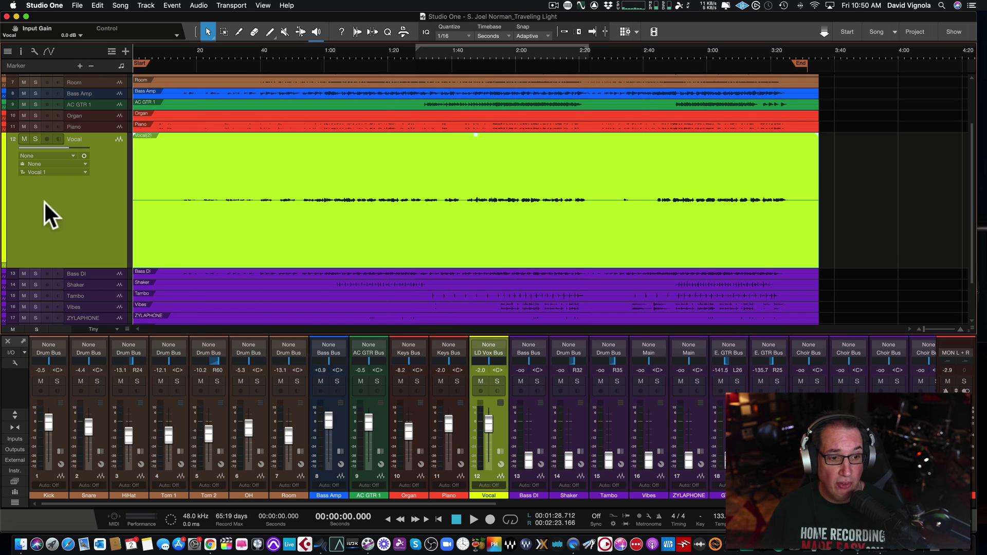
{"action": "left_click", "coordinate": [14, 439]}
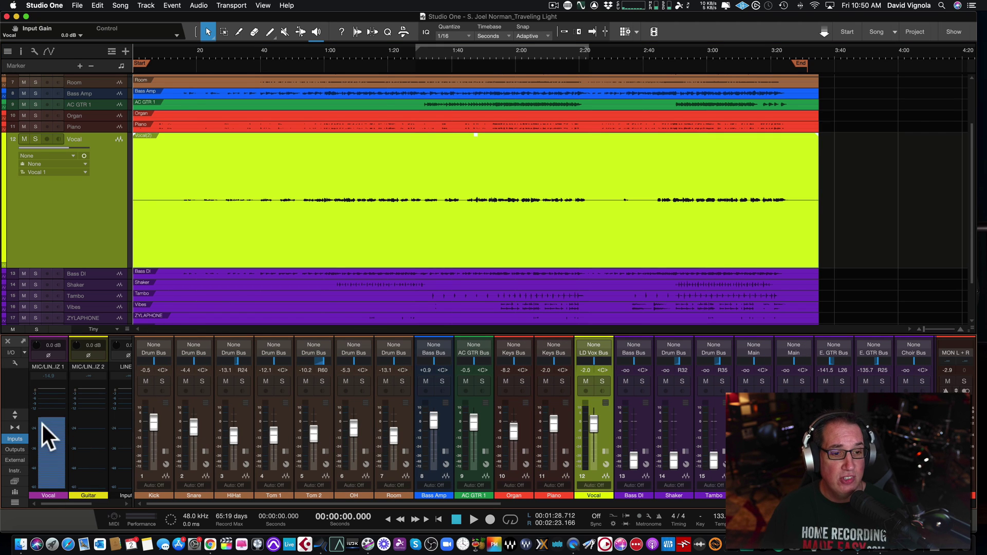
{"action": "mouse_move", "coordinate": [47, 436]}
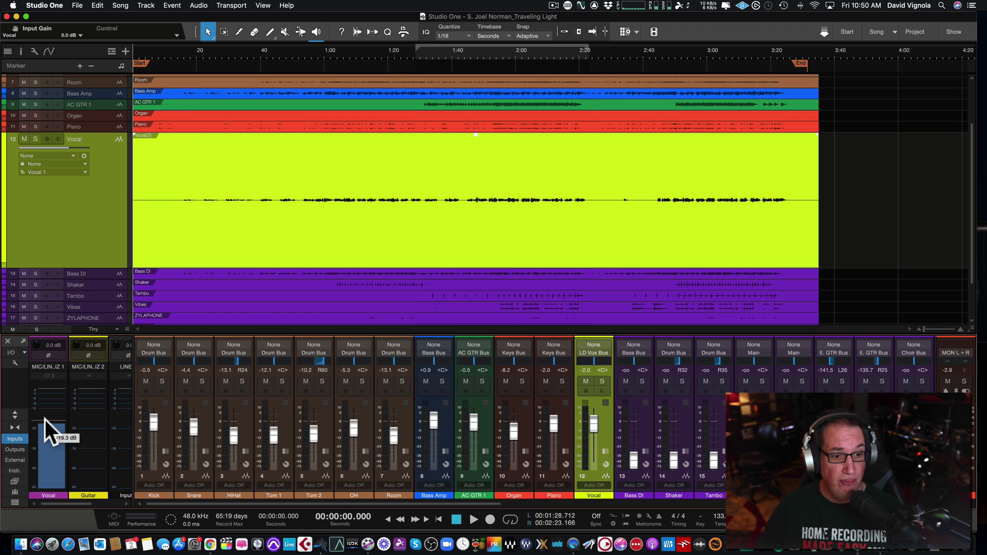
{"action": "left_click", "coordinate": [14, 438]}
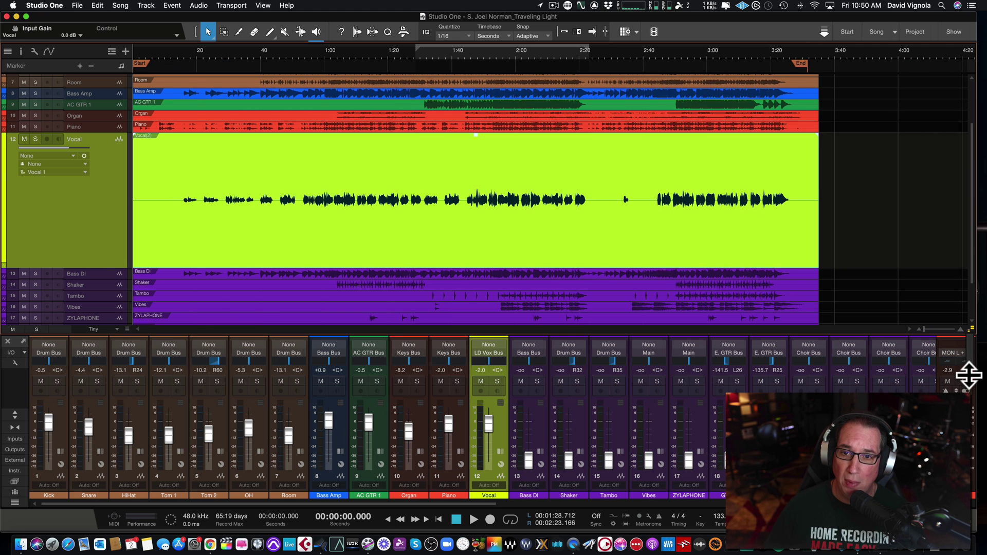
- Enlarge waveforms with the Data Zoom control, then settle on a moderate height
{"action": "left_click_drag", "start_coordinate": [970, 375], "coordinate": [971, 339]}
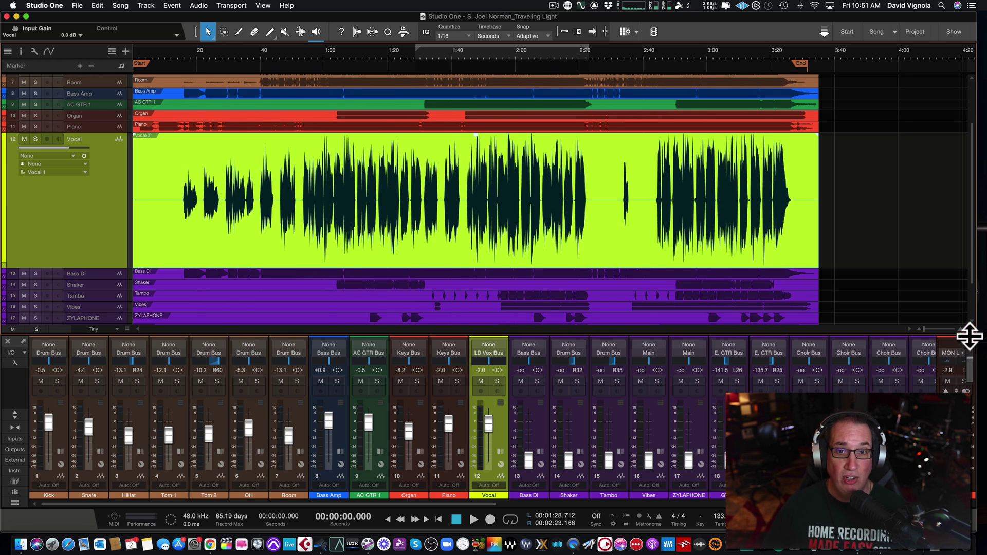
{"action": "left_click_drag", "start_coordinate": [963, 322], "coordinate": [970, 378]}
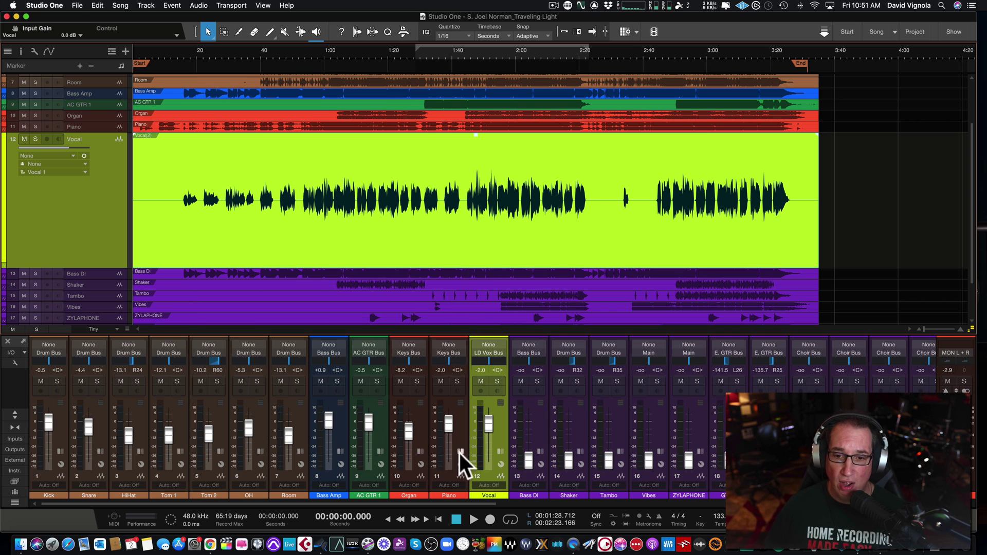
- Solo the Vocal track and, playing from about 40 s, raise its fader to -0.8 dB
{"action": "left_click", "coordinate": [494, 381]}
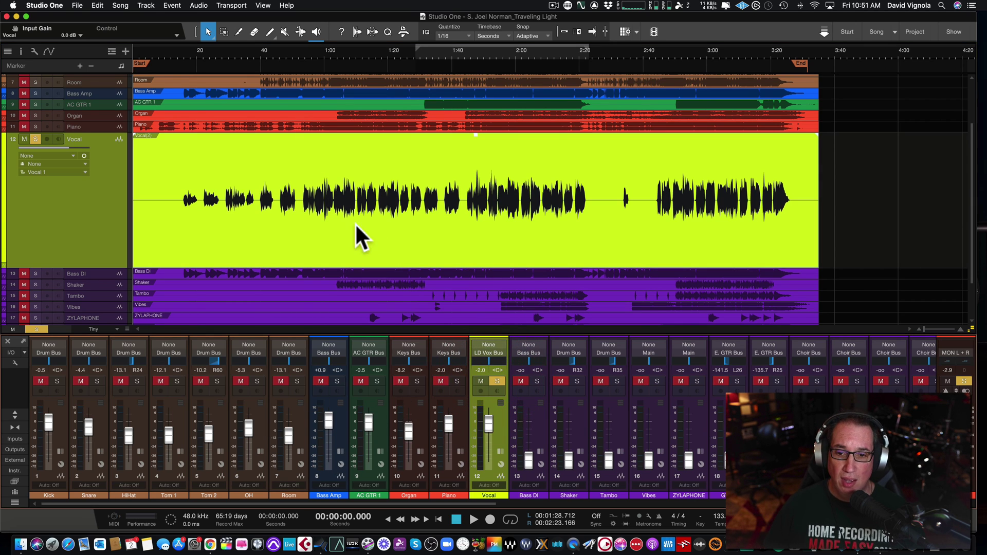
{"action": "left_click", "coordinate": [262, 54]}
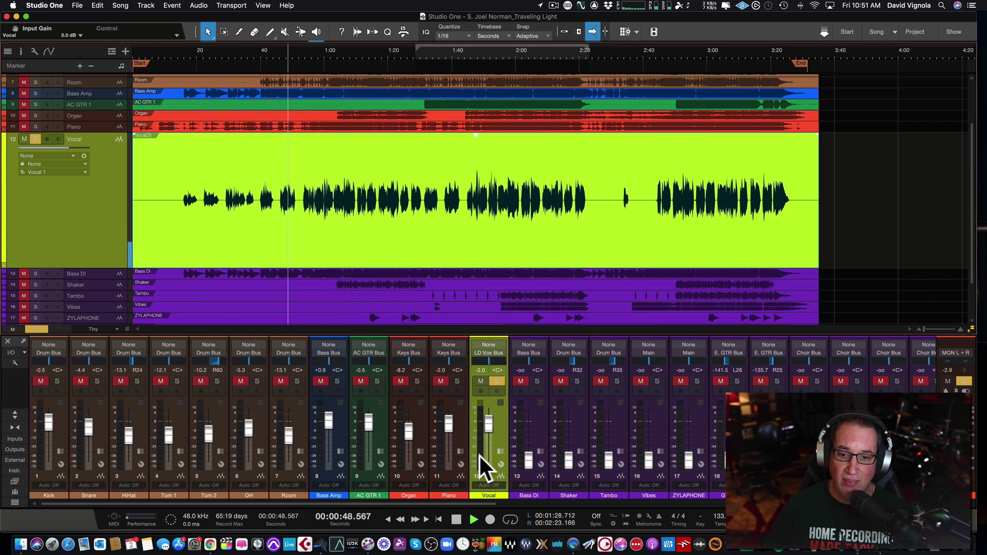
{"action": "mouse_move", "coordinate": [479, 452]}
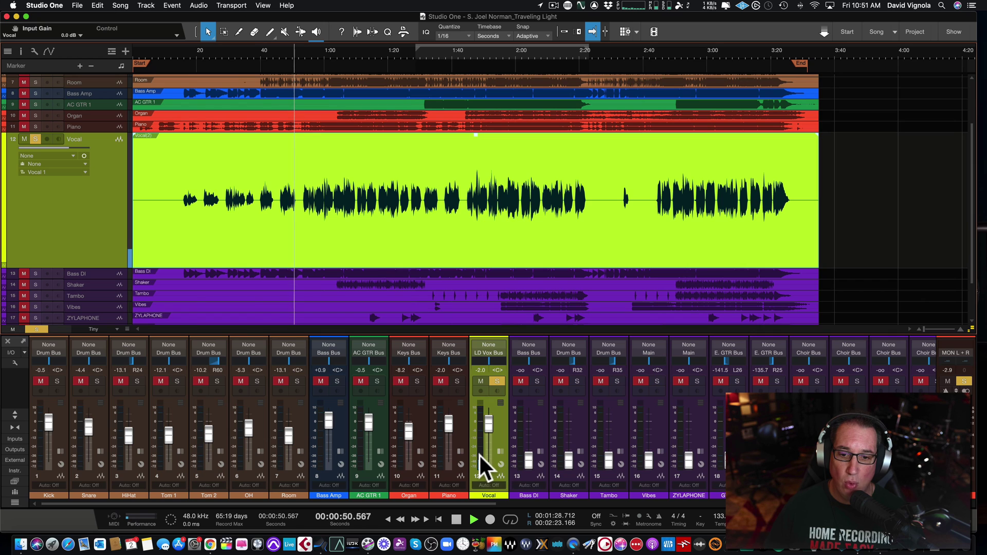
{"action": "mouse_move", "coordinate": [489, 427]}
{"action": "left_mouse_down"}
{"action": "mouse_move", "coordinate": [492, 400]}
{"action": "mouse_move", "coordinate": [487, 421]}
{"action": "left_mouse_up"}
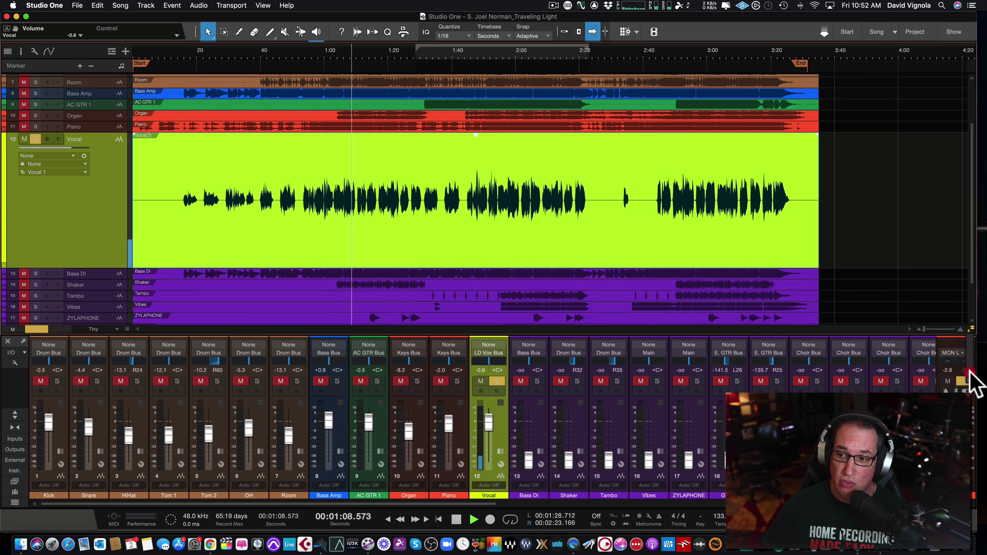
- Enlarge the waveform display, solo the MON L + R channel too, and stop playback
{"action": "left_click_drag", "start_coordinate": [973, 379], "coordinate": [973, 330]}
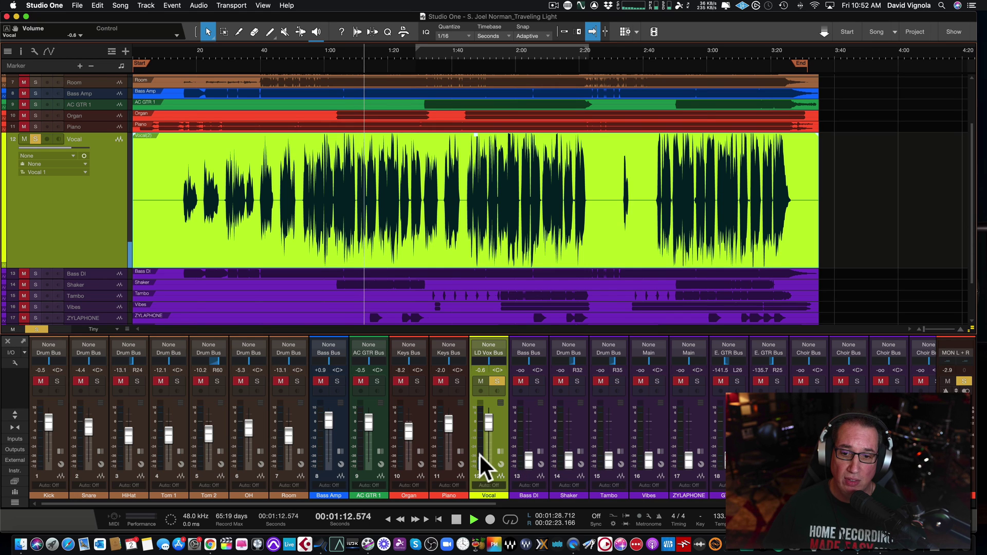
{"action": "mouse_move", "coordinate": [479, 453]}
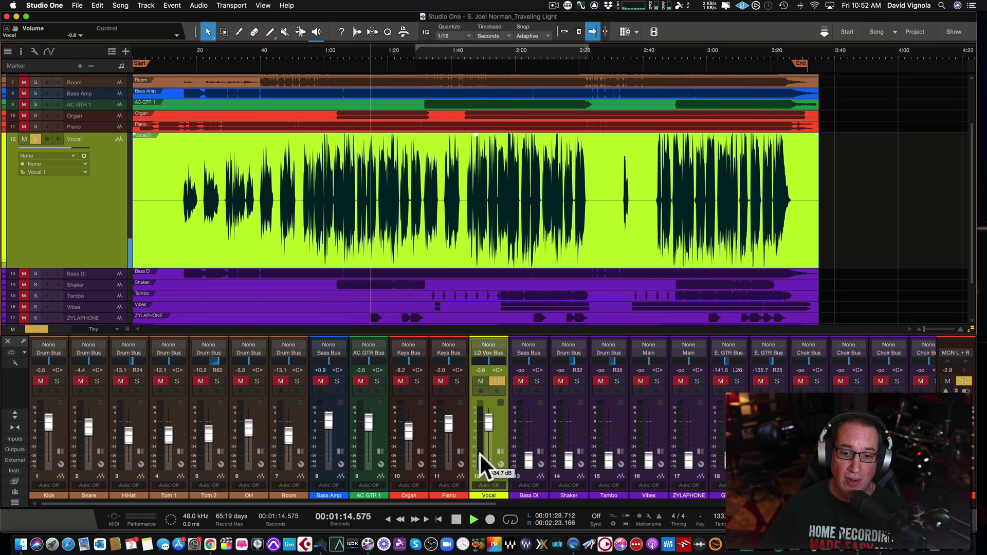
{"action": "left_click", "coordinate": [964, 381]}
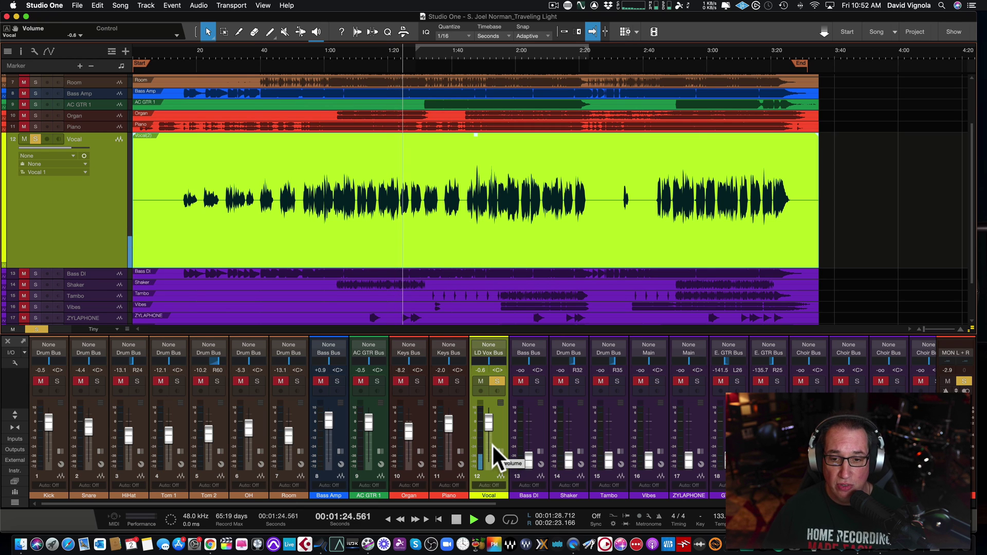
{"action": "key", "text": "space"}
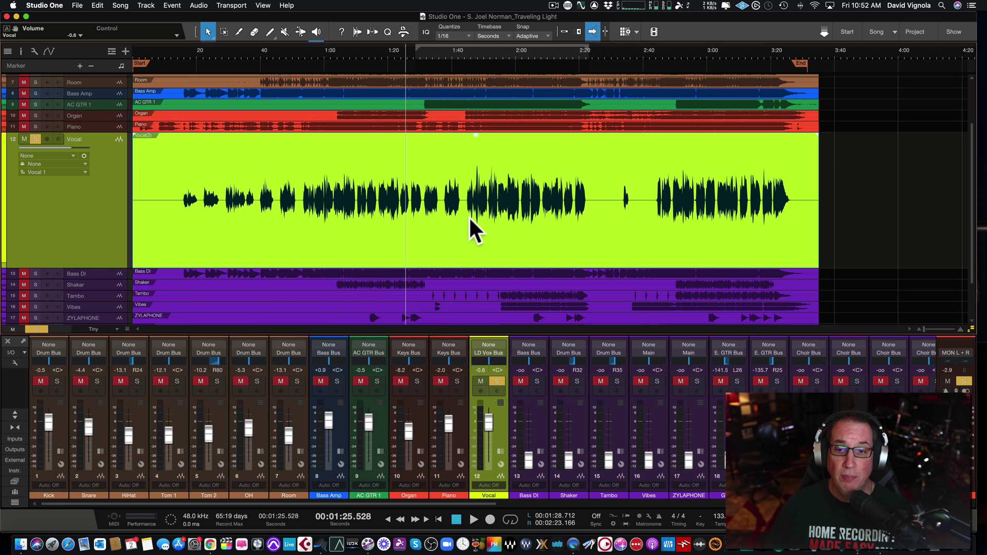
- Recolour the Vocal track from yellow-green to blue using the colour palette
{"action": "left_click", "coordinate": [326, 273]}
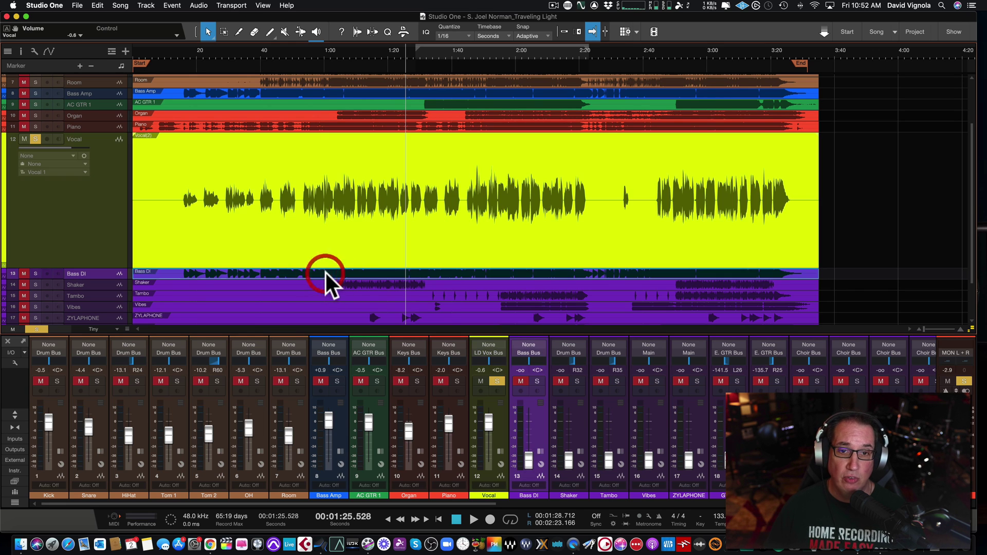
{"action": "left_click", "coordinate": [440, 193]}
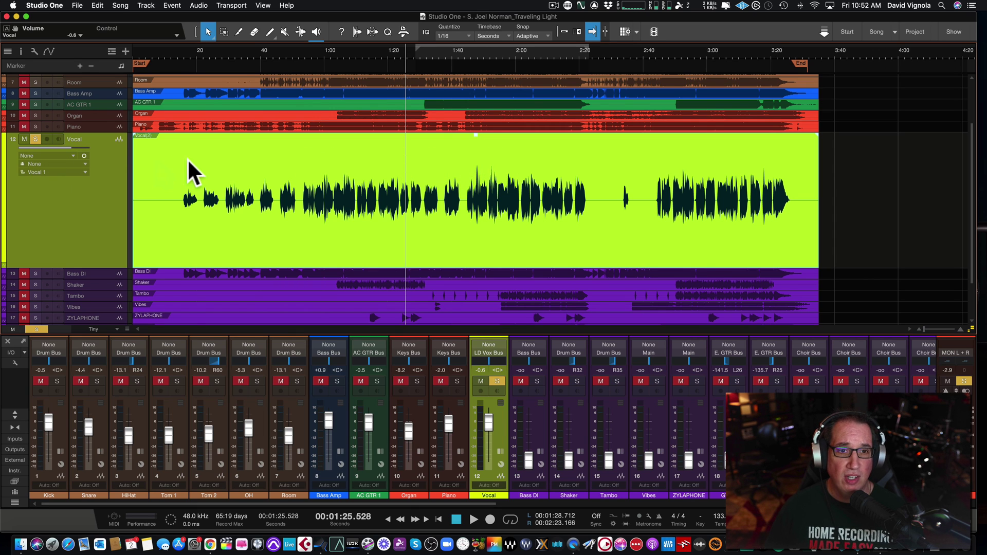
{"action": "left_click", "coordinate": [3, 157]}
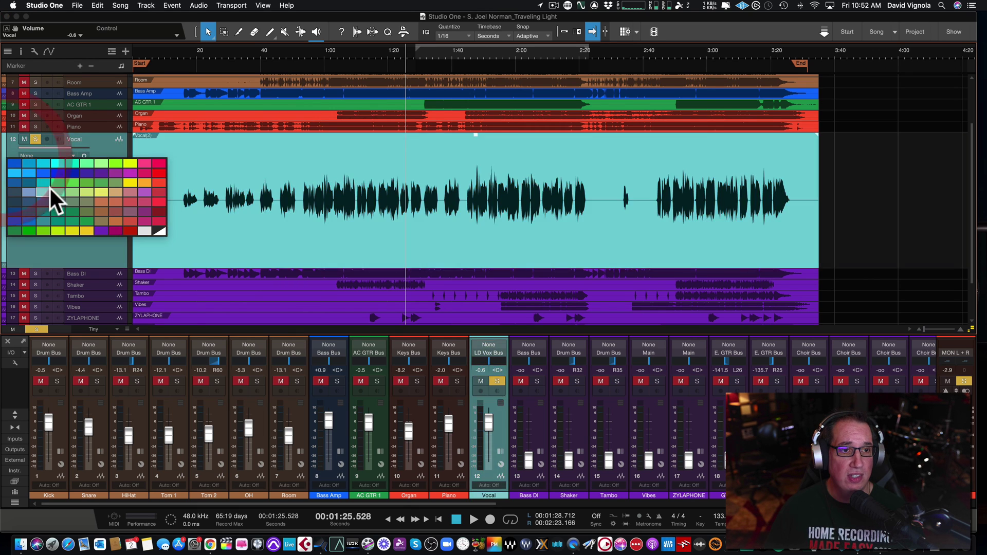
{"action": "left_click", "coordinate": [58, 170]}
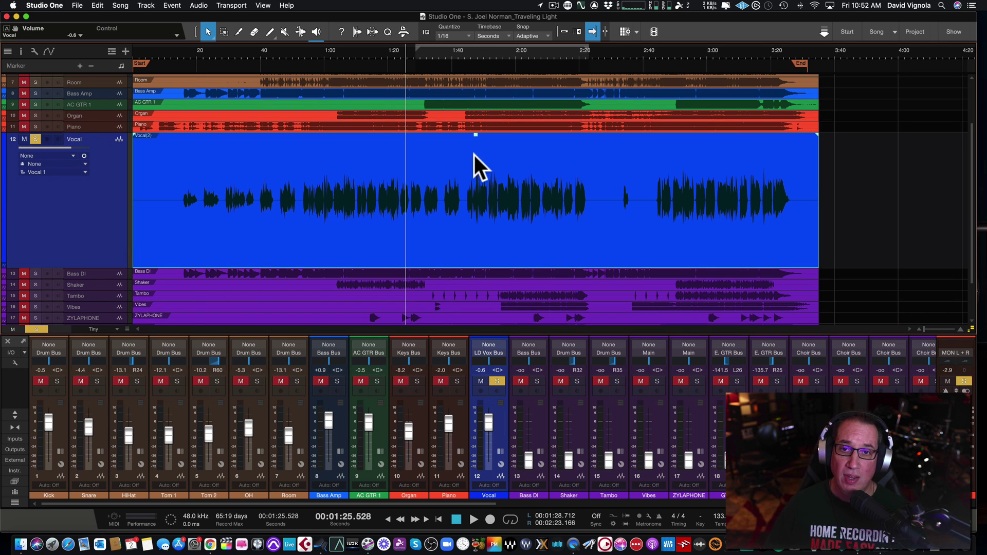
{"action": "left_click", "coordinate": [450, 280]}
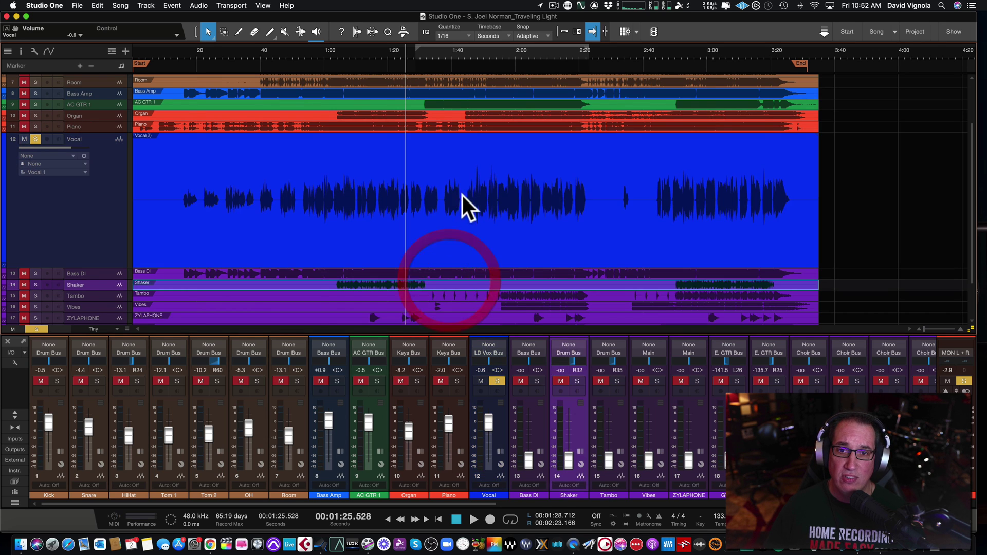
{"action": "left_click", "coordinate": [461, 195]}
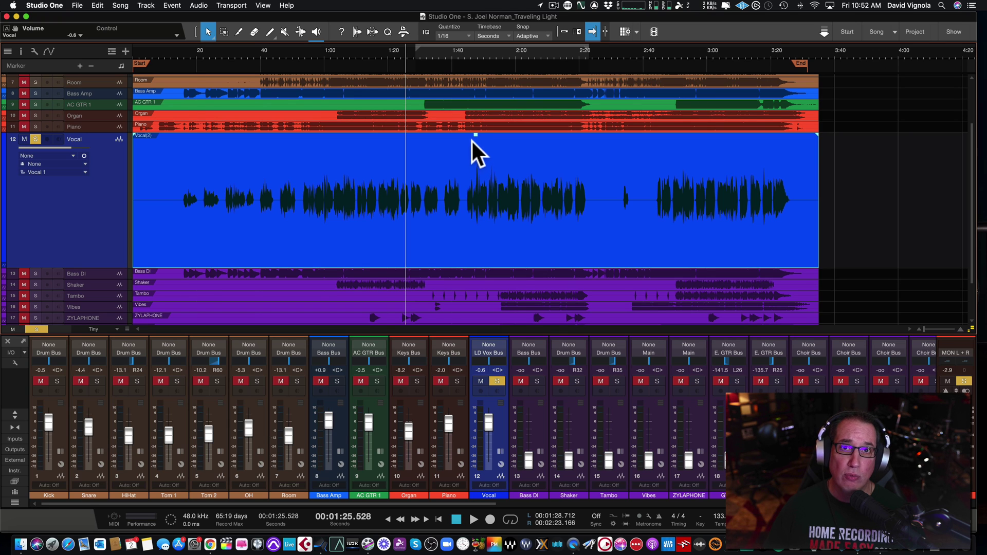
- Raise the Vocal event's gain handle about 2 dB while the song plays
{"action": "left_click_drag", "start_coordinate": [475, 137], "coordinate": [475, 137]}
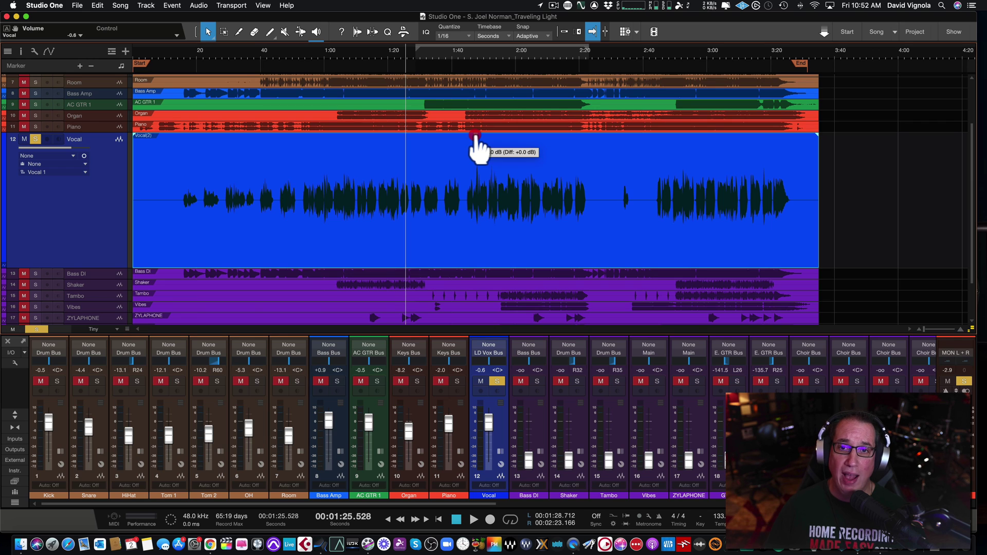
{"action": "left_click_drag", "start_coordinate": [475, 136], "coordinate": [475, 117]}
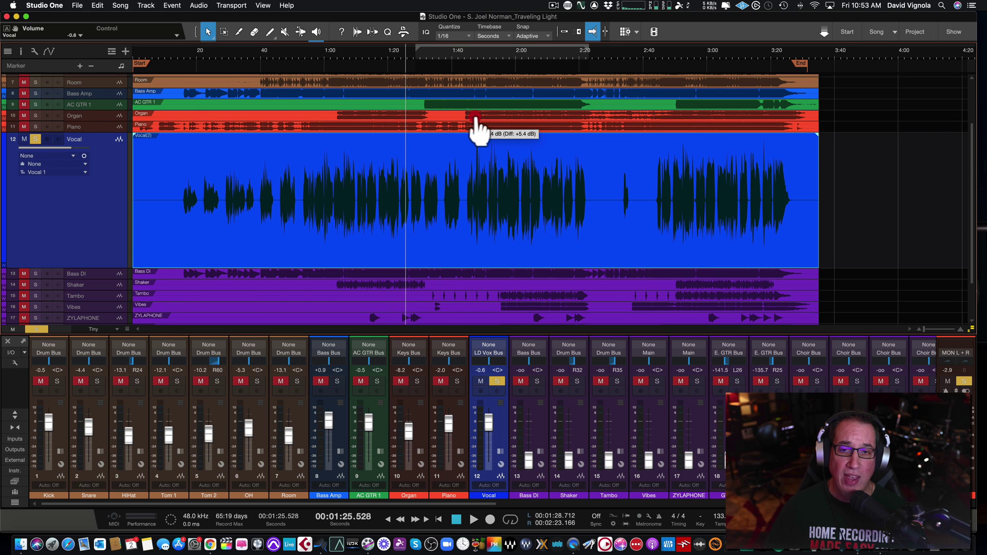
{"action": "left_click_drag", "start_coordinate": [475, 117], "coordinate": [476, 115]}
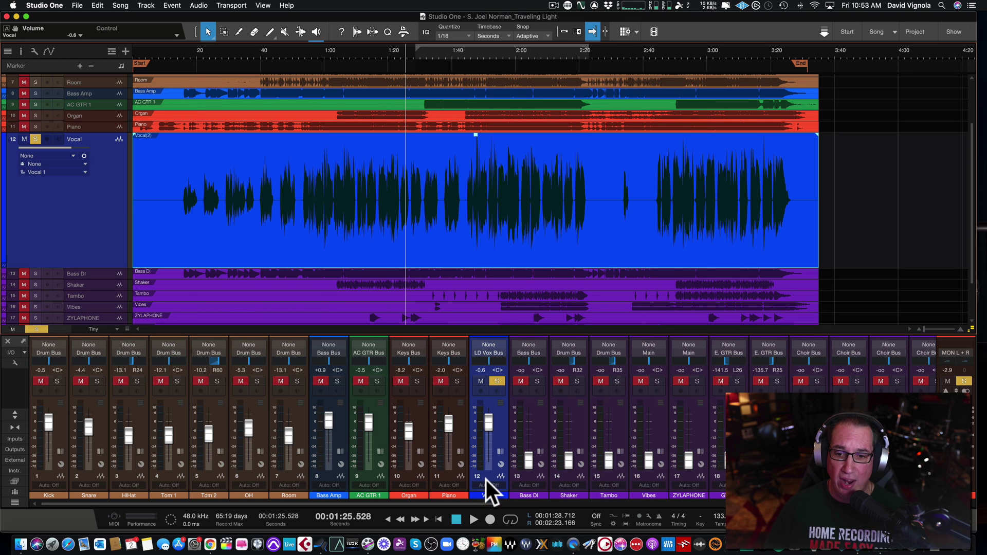
{"action": "key", "text": "space"}
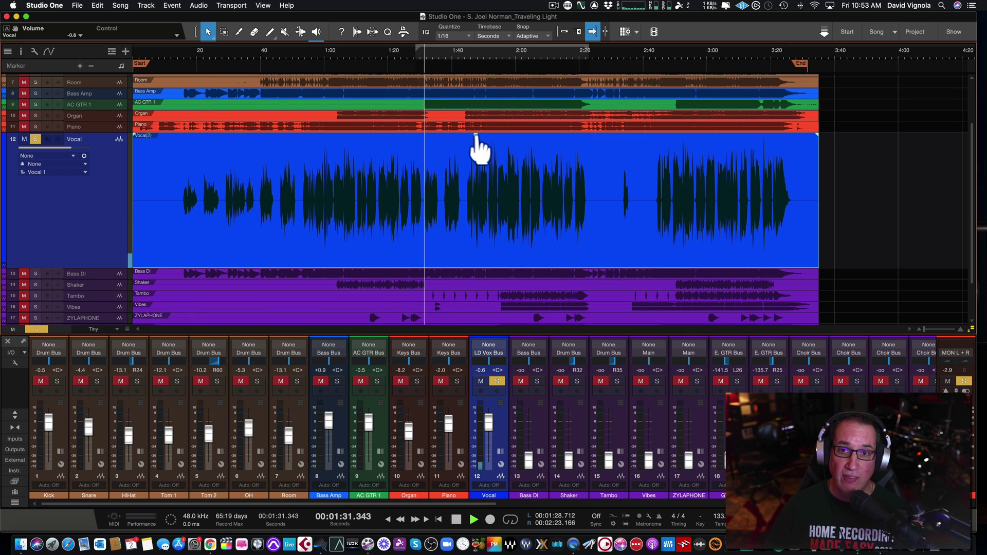
{"action": "left_click_drag", "start_coordinate": [475, 136], "coordinate": [476, 115]}
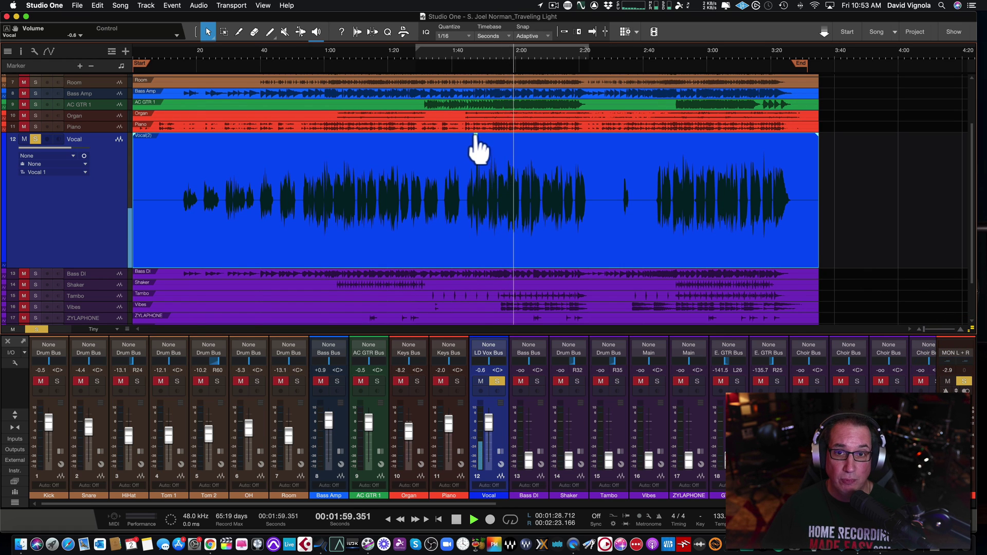
{"action": "left_click_drag", "start_coordinate": [477, 137], "coordinate": [478, 138]}
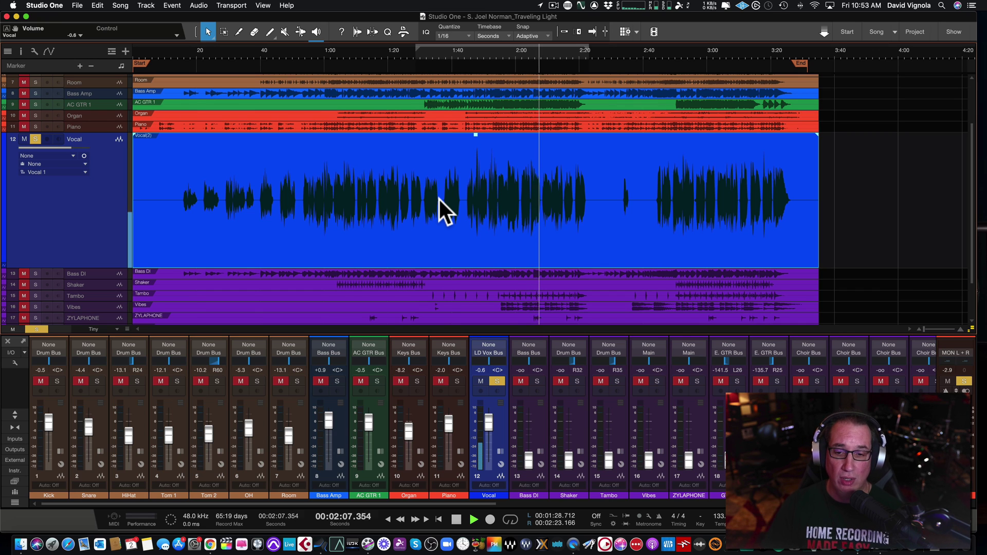
- Stop playback, lower the Vocal event's gain back down, and keep the track blue
{"action": "key", "text": "space"}
{"action": "key", "text": "f"}
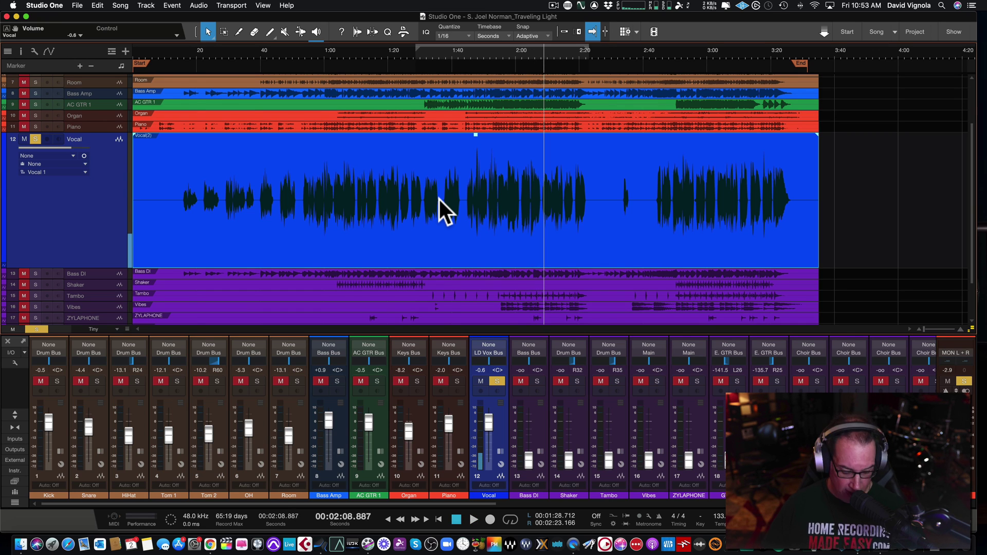
{"action": "left_click_drag", "start_coordinate": [443, 204], "coordinate": [442, 216]}
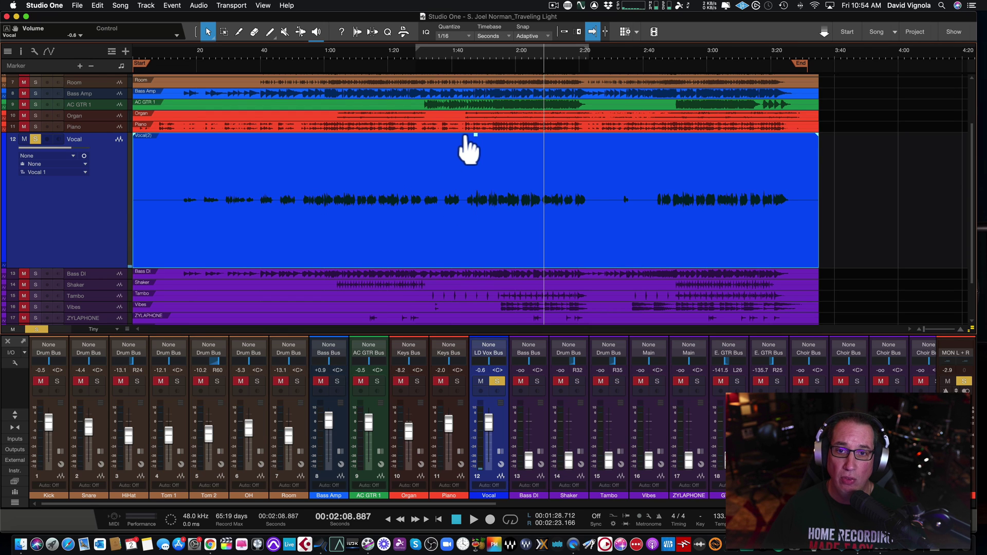
{"action": "left_click", "coordinate": [467, 151]}
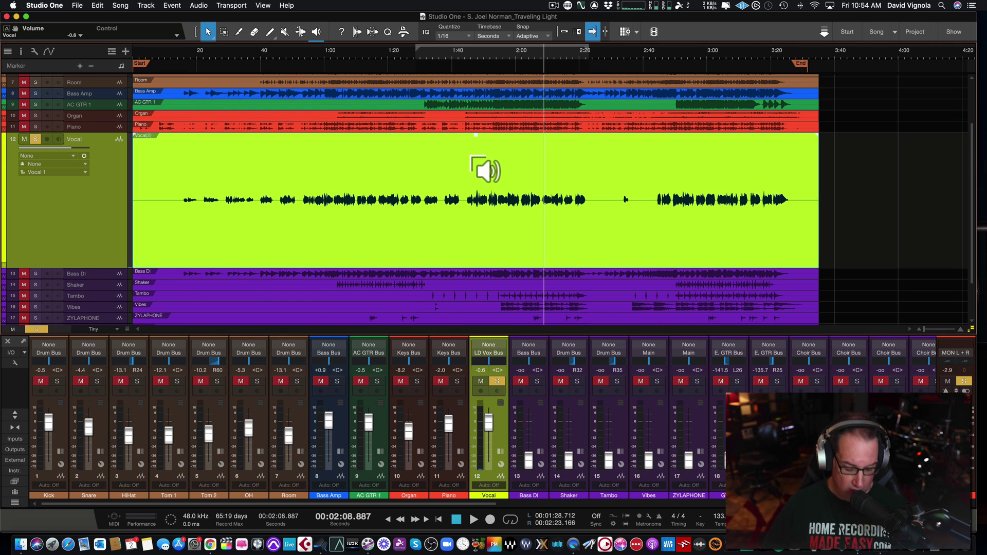
{"action": "left_click", "coordinate": [468, 152]}
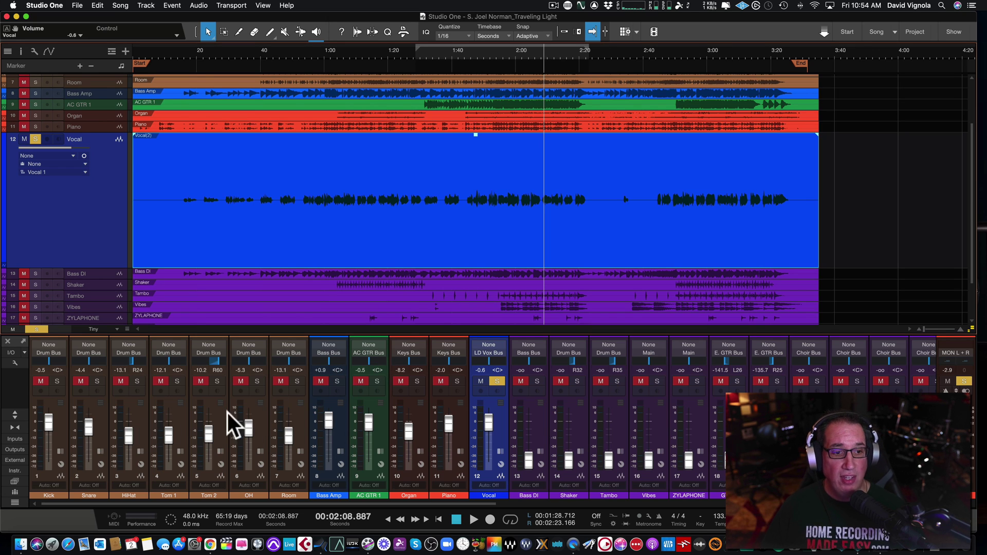
- Expand mixer inserts and sends, enlarge the arrangement area, and show mixer display options
{"action": "left_click", "coordinate": [14, 414]}
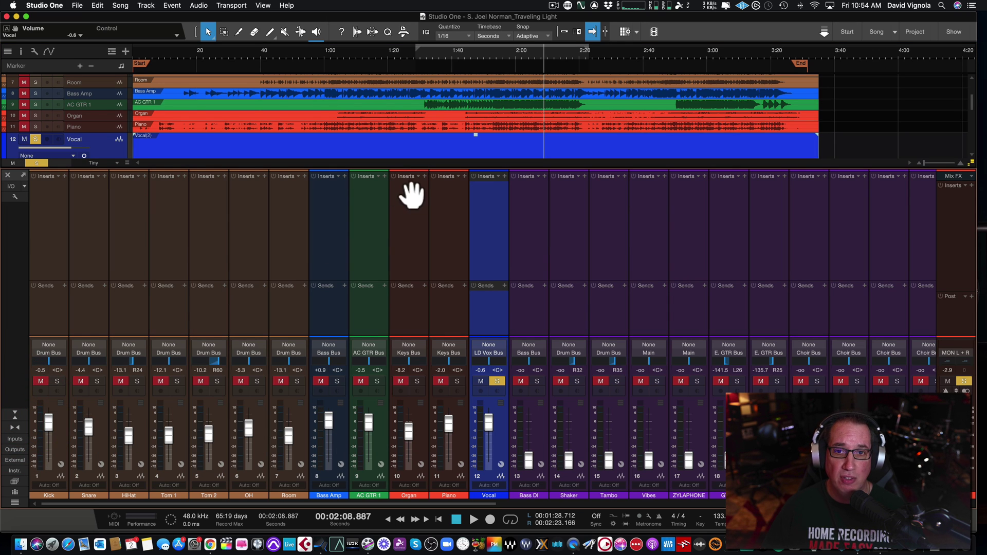
{"action": "left_click_drag", "start_coordinate": [408, 169], "coordinate": [413, 242]}
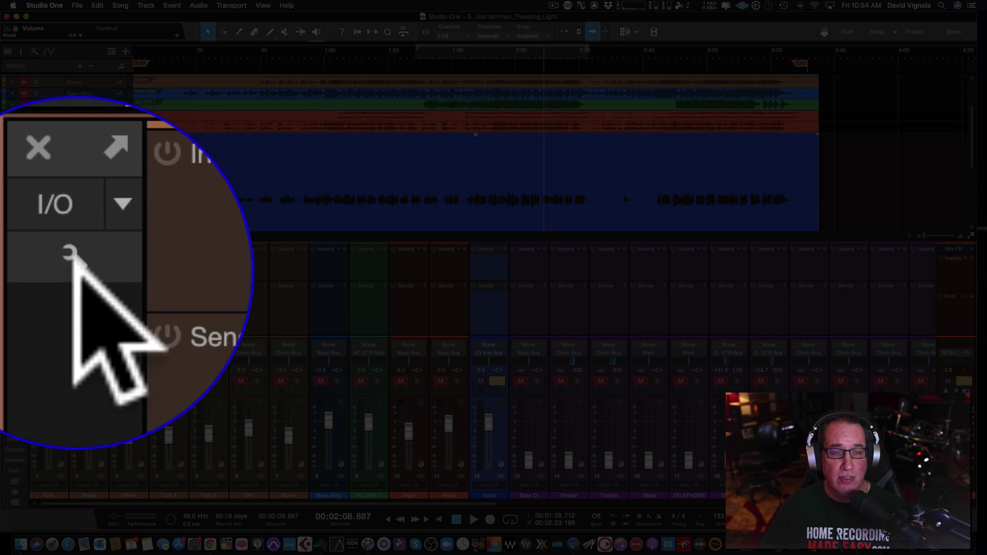
{"action": "left_click", "coordinate": [14, 270]}
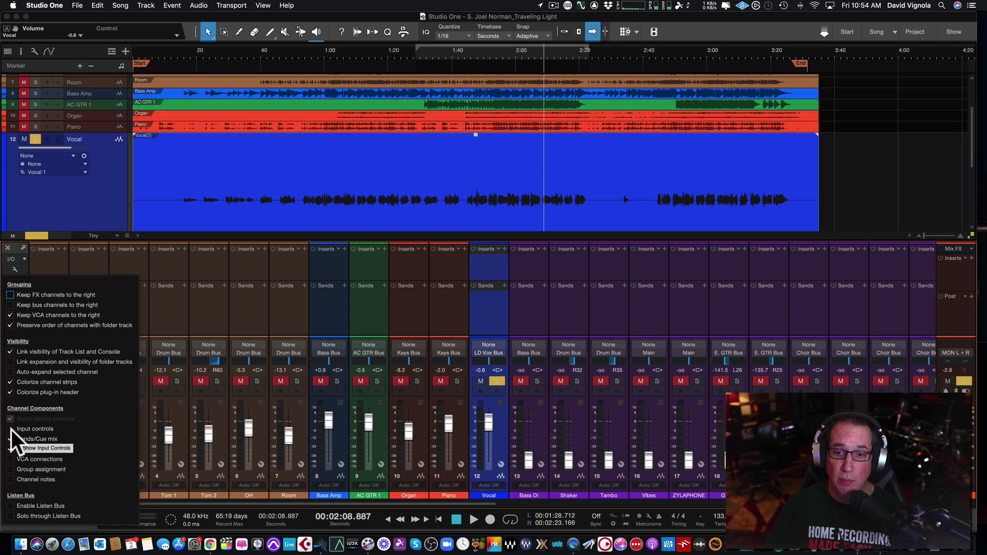
- Enable Channel Components > Input controls in the mixer options
{"action": "left_click", "coordinate": [11, 429]}
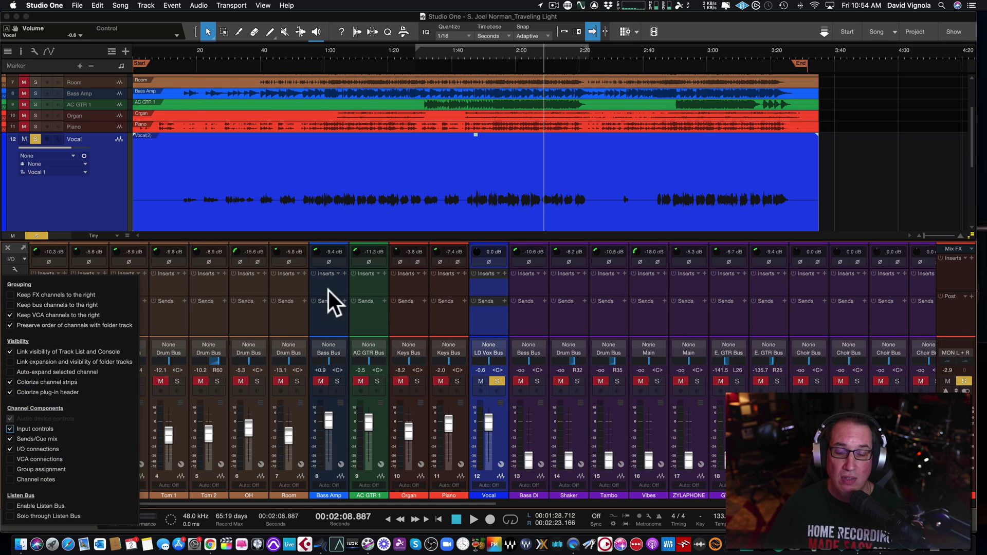
{"action": "left_click", "coordinate": [10, 428]}
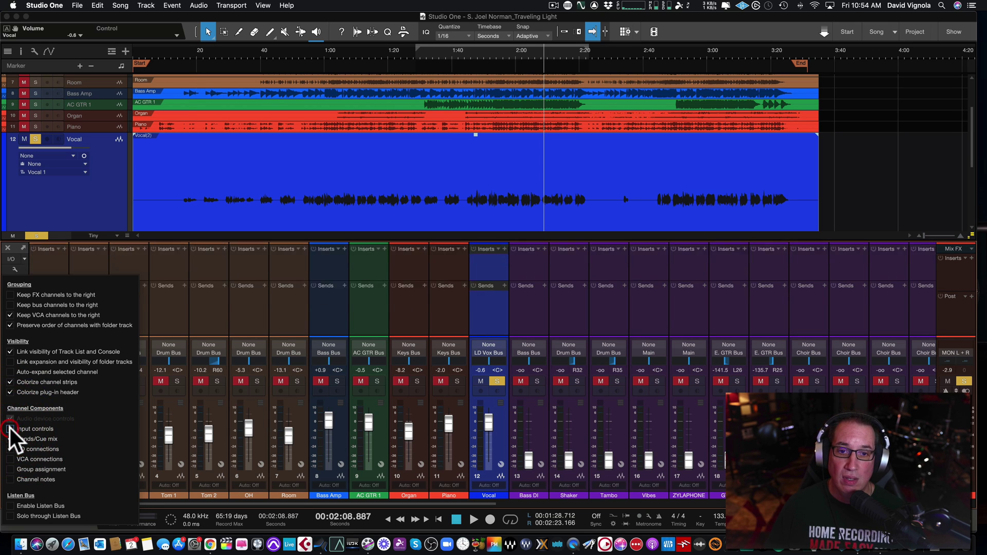
{"action": "left_click", "coordinate": [11, 428]}
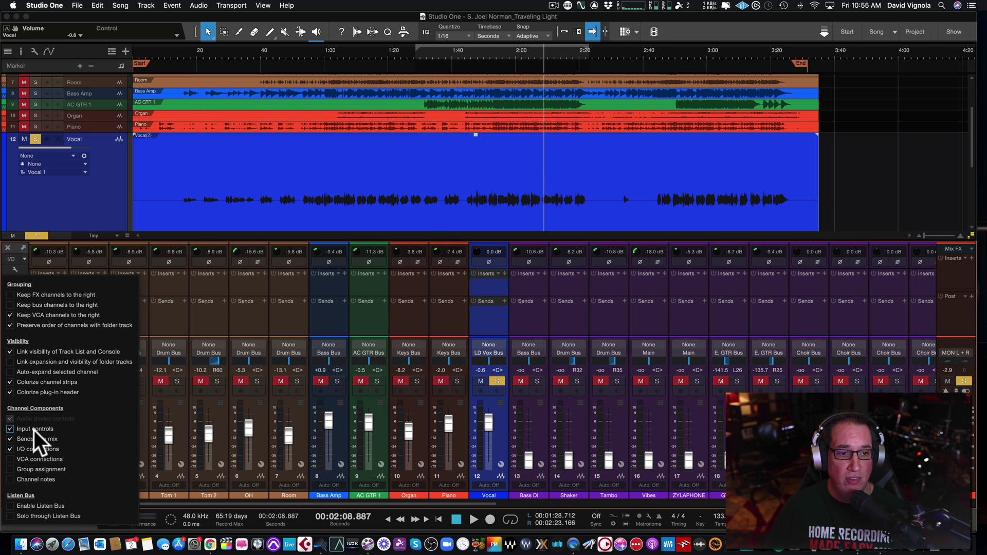
- Close the mixer options and trim the Vocal channel's input gain, ending at -1.0 dB
{"action": "left_click", "coordinate": [14, 270]}
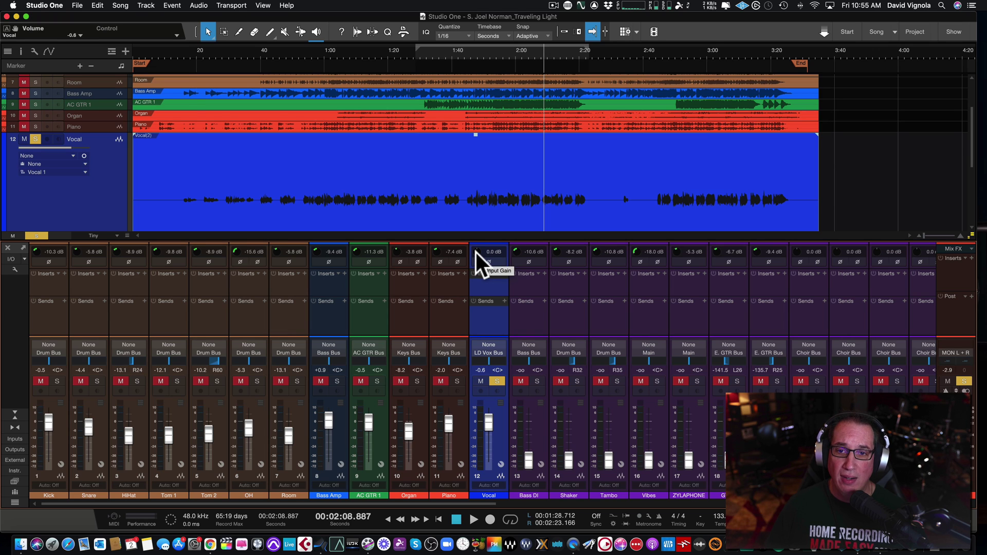
{"action": "left_click_drag", "start_coordinate": [476, 252], "coordinate": [475, 249]}
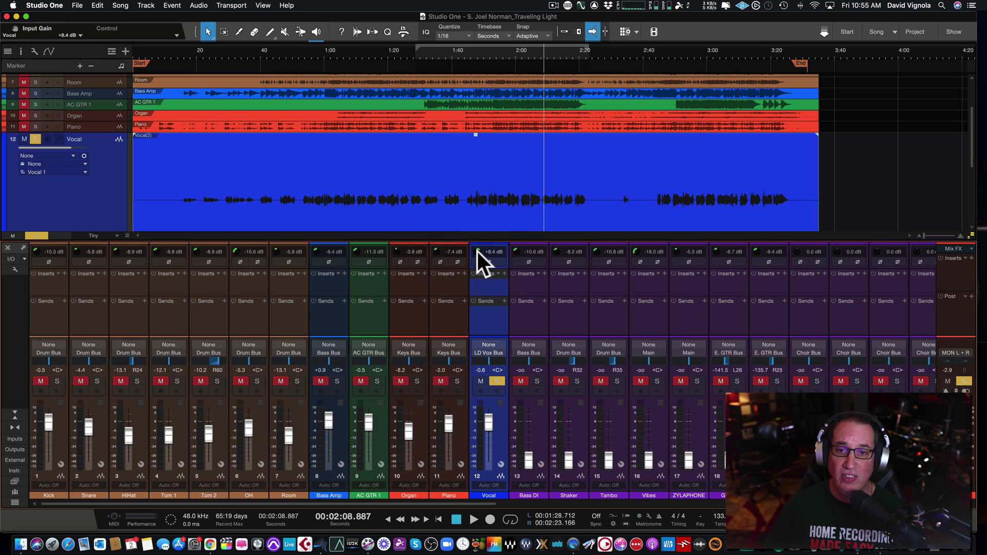
{"action": "left_click_drag", "start_coordinate": [477, 252], "coordinate": [493, 165]}
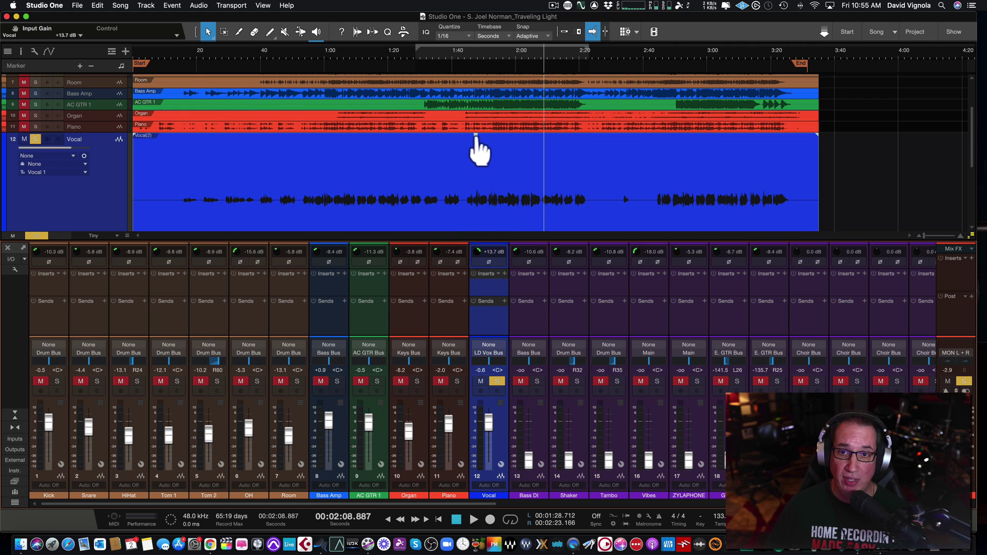
{"action": "left_click_drag", "start_coordinate": [476, 252], "coordinate": [475, 268]}
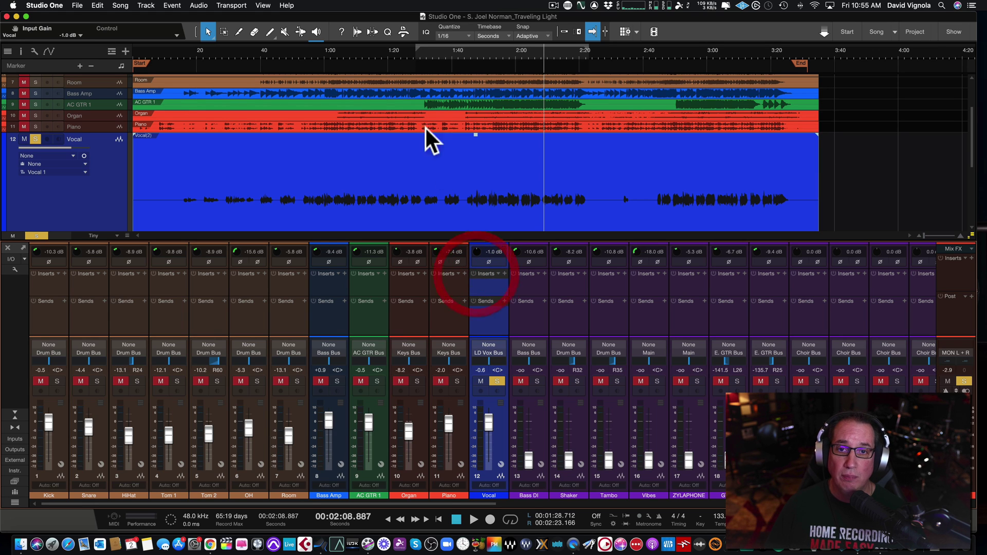
{"action": "left_click", "coordinate": [399, 91]}
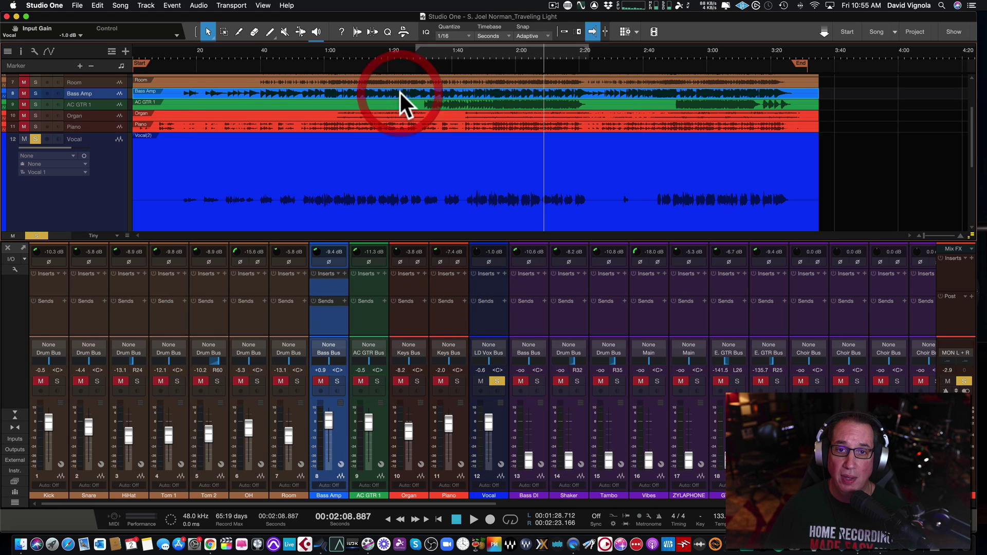
- Play from about 1:24 while boosting the Vocal input gain, then stop and settle it at +14.4 dB
{"action": "left_click", "coordinate": [407, 50]}
{"action": "key", "text": "space"}
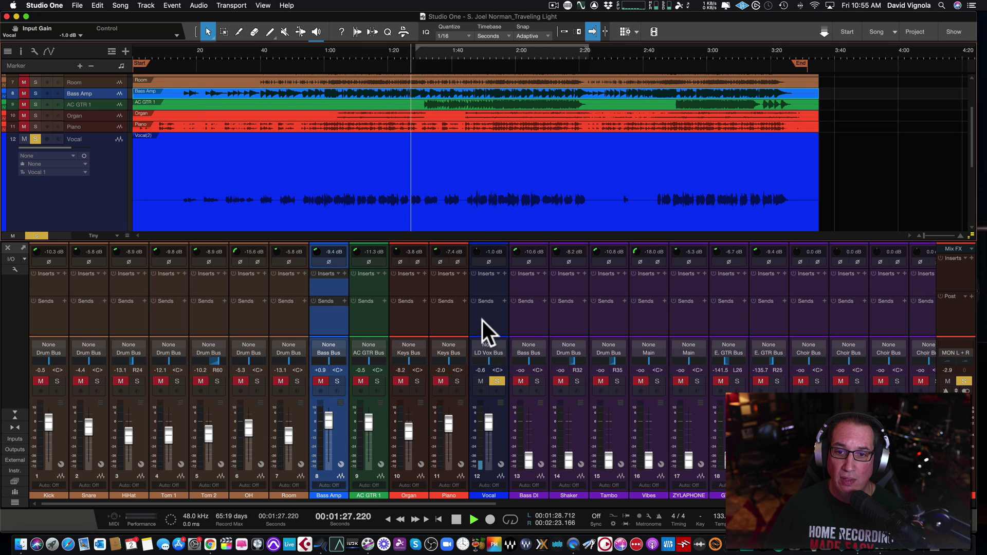
{"action": "left_click", "coordinate": [483, 320]}
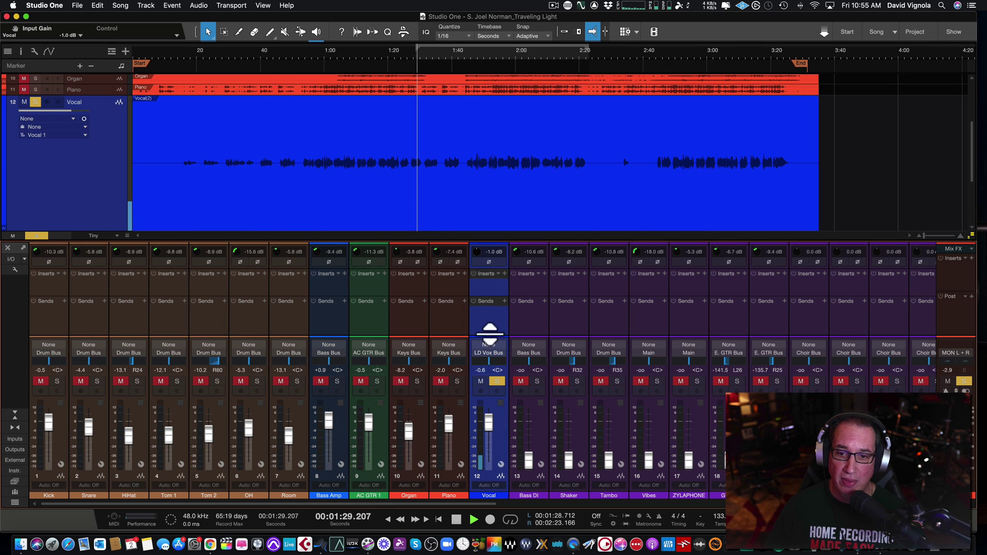
{"action": "left_click_drag", "start_coordinate": [476, 251], "coordinate": [476, 225]}
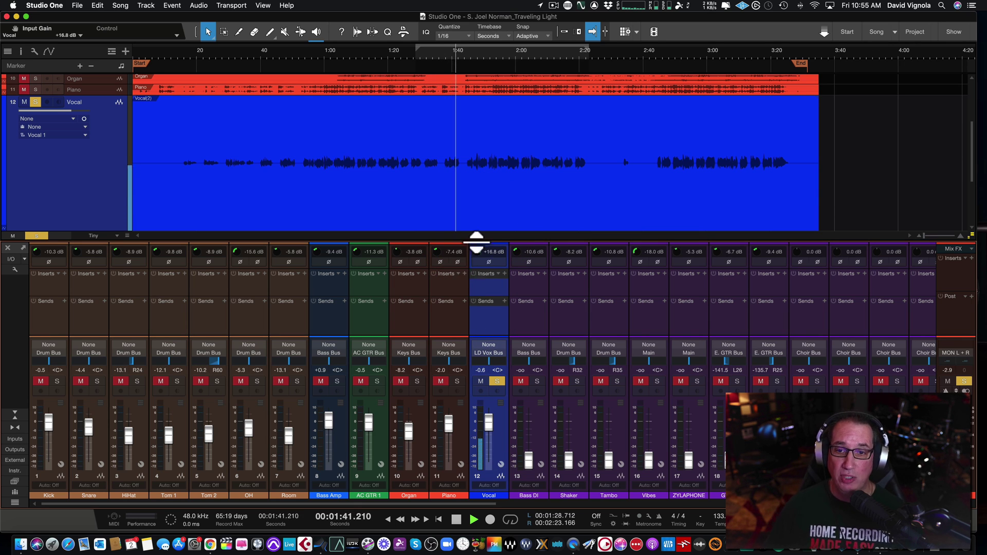
{"action": "key", "text": "space"}
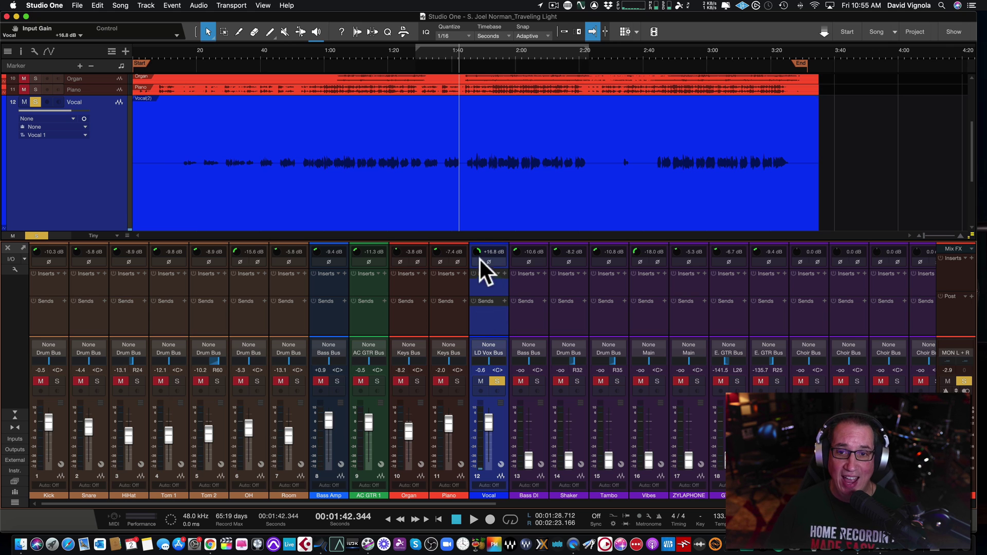
{"action": "left_click_drag", "start_coordinate": [475, 251], "coordinate": [474, 272]}
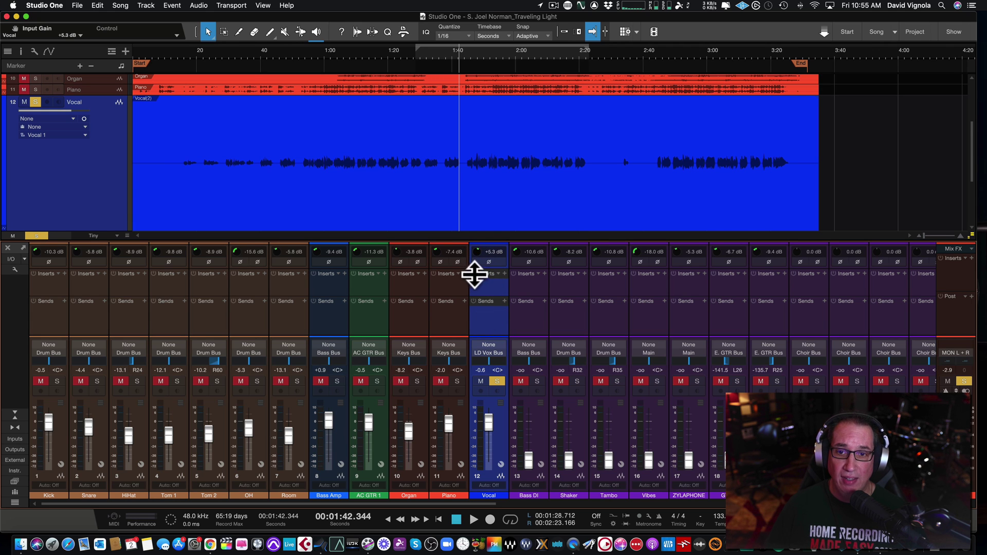
- Raise the Vocal event gain 2 dB, lower it 3.6 dB, and set input gain to +14.2 dB
{"action": "left_click", "coordinate": [453, 189]}
{"action": "mouse_move", "coordinate": [472, 97]}
{"action": "left_mouse_down"}
{"action": "mouse_move", "coordinate": [473, 84]}
{"action": "mouse_move", "coordinate": [477, 110]}
{"action": "mouse_move", "coordinate": [478, 93]}
{"action": "left_mouse_up"}
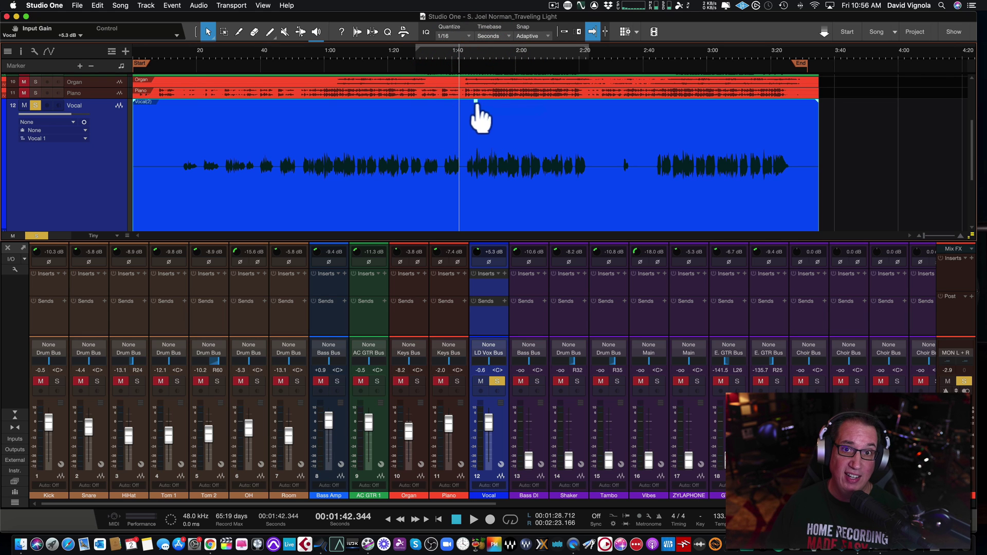
{"action": "left_click_drag", "start_coordinate": [476, 103], "coordinate": [473, 116]}
{"action": "mouse_move", "coordinate": [475, 253]}
{"action": "left_mouse_down"}
{"action": "mouse_move", "coordinate": [474, 230]}
{"action": "mouse_move", "coordinate": [476, 243]}
{"action": "left_mouse_up"}
- Enter the Vocal input gain value directly, lower the event gain 1 dB, and enlarge the mixer and insert area
{"action": "left_click", "coordinate": [488, 252]}
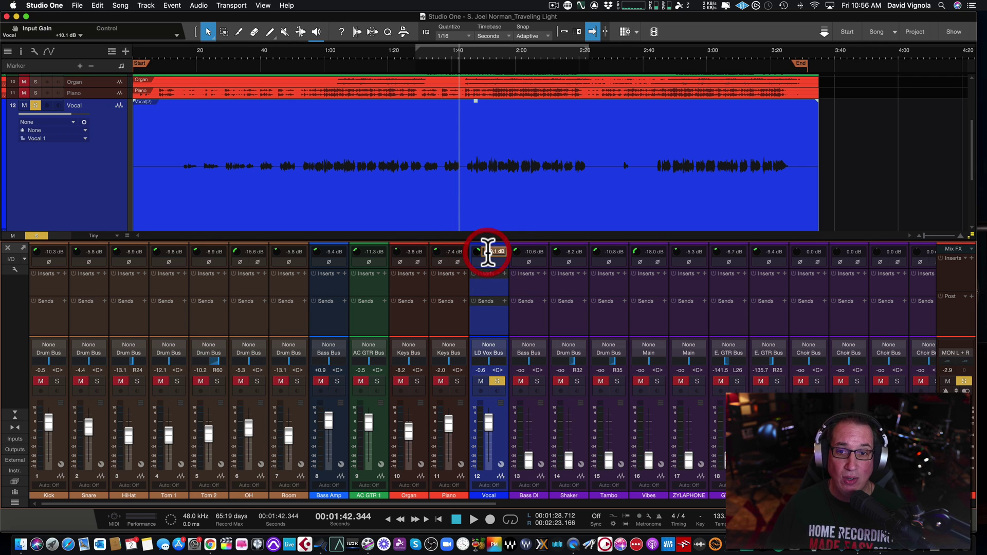
{"action": "left_click", "coordinate": [465, 146]}
{"action": "left_click_drag", "start_coordinate": [476, 102], "coordinate": [476, 102]}
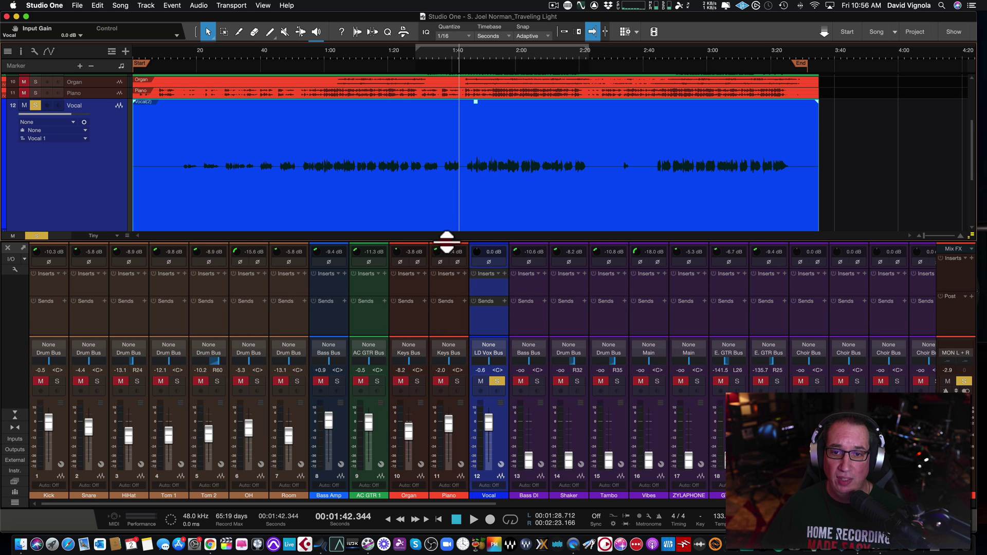
{"action": "left_click_drag", "start_coordinate": [448, 233], "coordinate": [442, 218]}
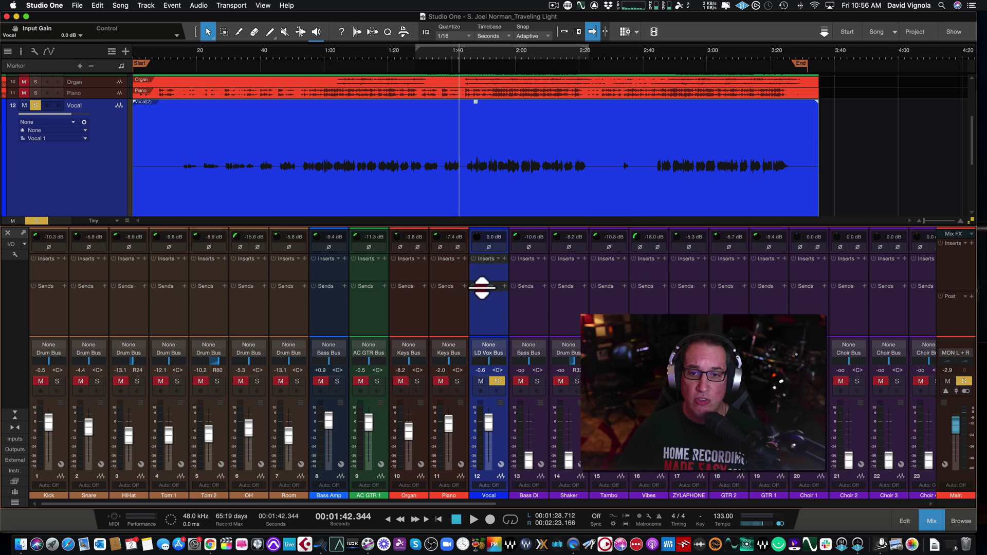
{"action": "left_click_drag", "start_coordinate": [482, 282], "coordinate": [482, 296]}
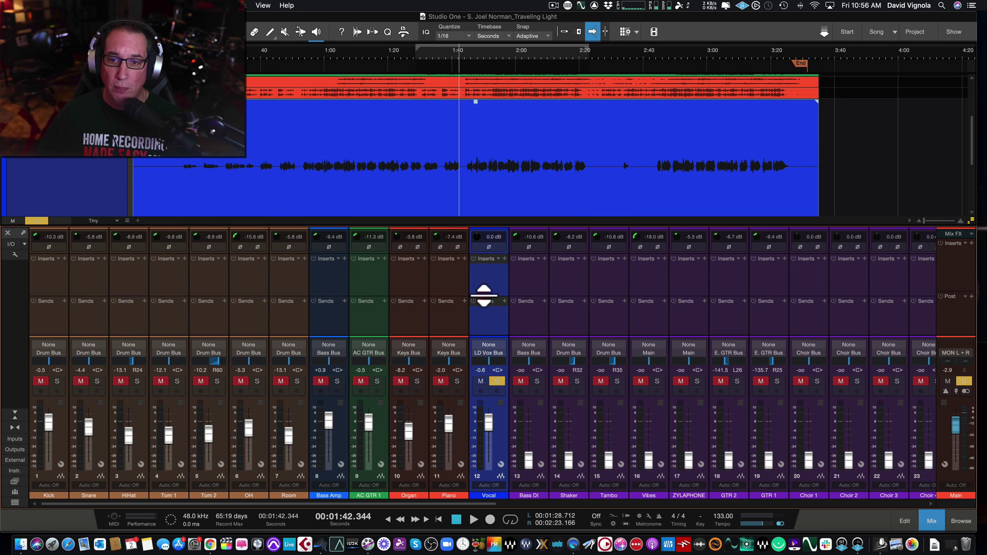
- Insert PreSonus Mixtool from the browser's Effects list onto the Vocal channel and move its window over the mixer
{"action": "left_click", "coordinate": [960, 522]}
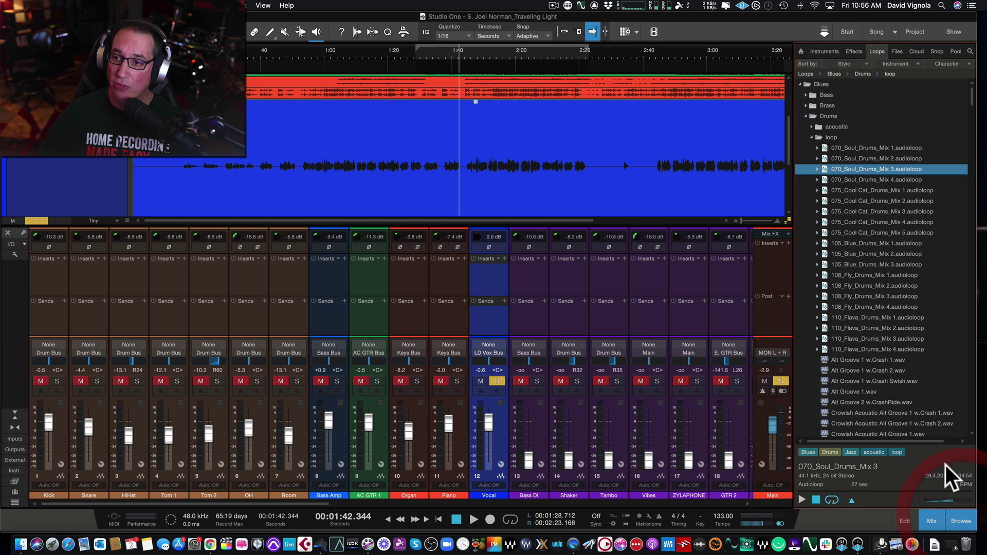
{"action": "left_click", "coordinate": [854, 52]}
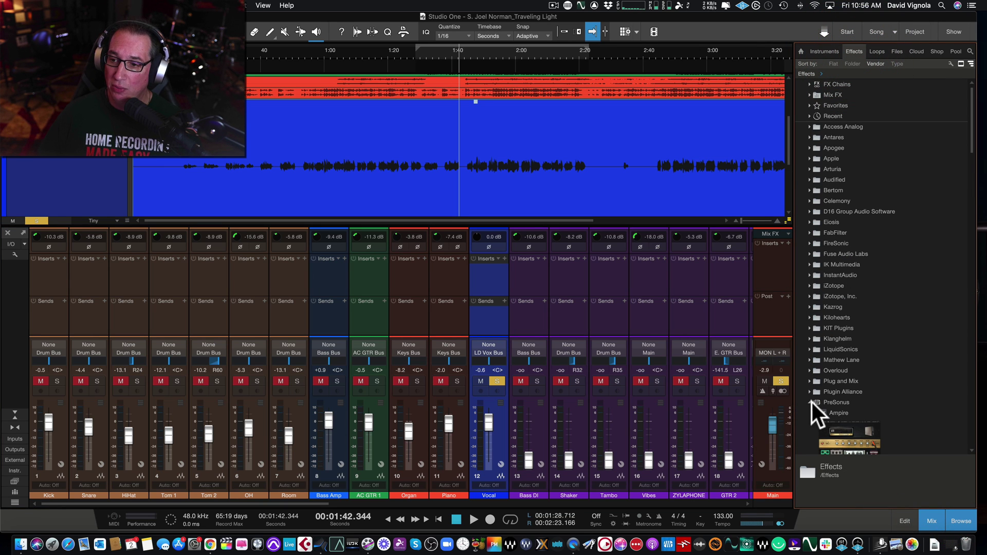
{"action": "scroll", "coordinate": [813, 402], "scroll_direction": "down", "scroll_amount": 10}
{"action": "scroll", "coordinate": [813, 402], "scroll_direction": "down", "scroll_amount": 12}
{"action": "scroll", "coordinate": [812, 402], "scroll_direction": "down", "scroll_amount": 3}
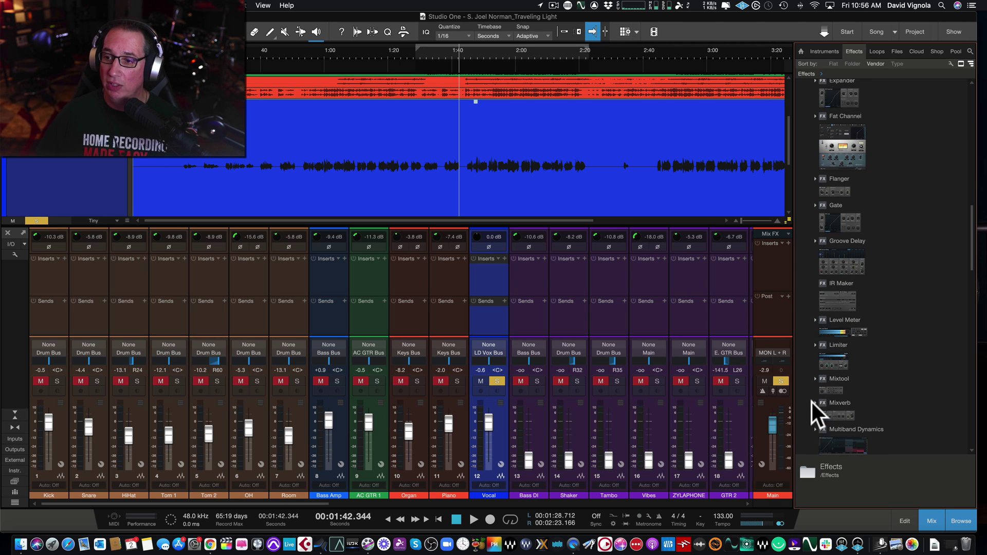
{"action": "left_click", "coordinate": [834, 360]}
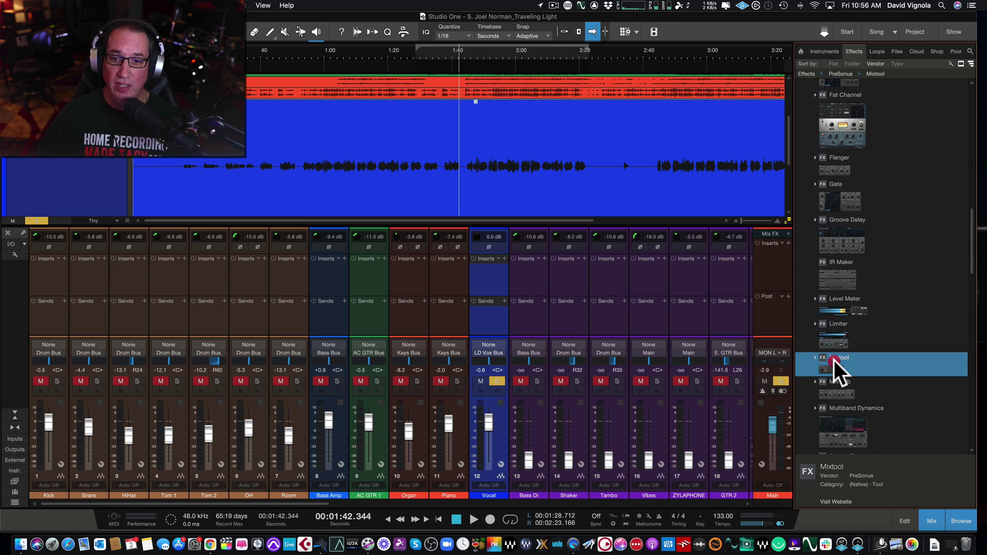
{"action": "left_click_drag", "start_coordinate": [835, 360], "coordinate": [491, 269]}
{"action": "left_click_drag", "start_coordinate": [489, 118], "coordinate": [313, 239]}
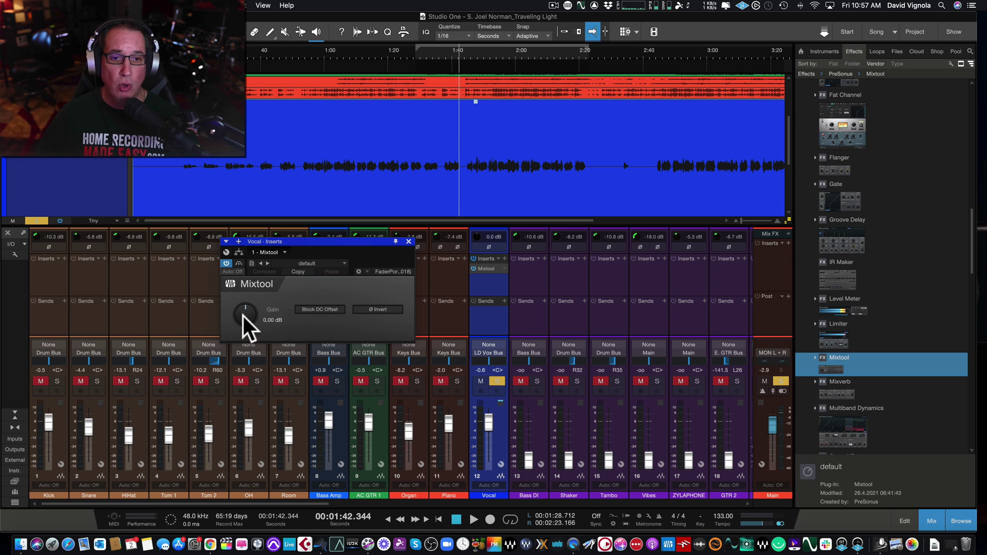
- Play from 1:00 while turning the Vocal Mixtool gain up toward 24 dB
{"action": "left_click_drag", "start_coordinate": [242, 316], "coordinate": [247, 288]}
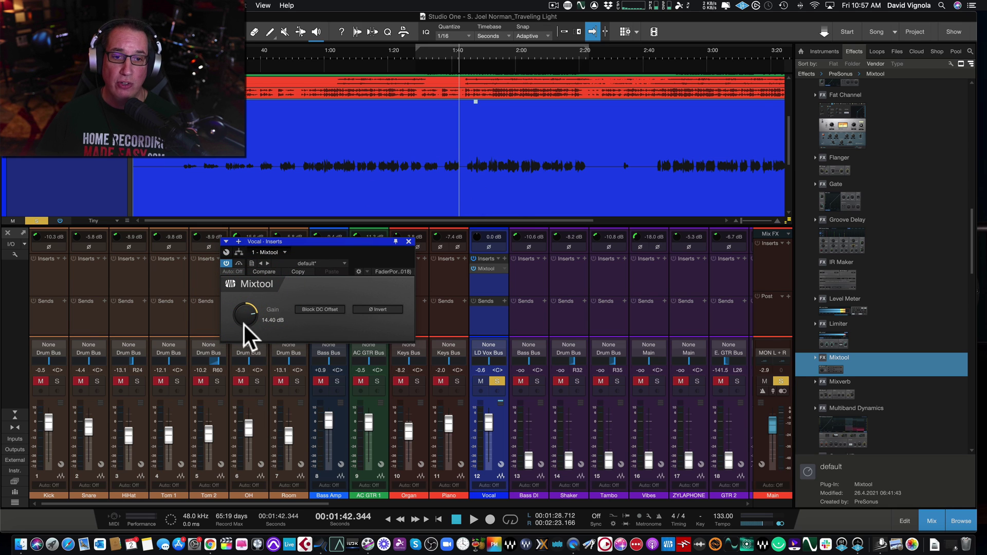
{"action": "left_click_drag", "start_coordinate": [247, 324], "coordinate": [240, 340]}
{"action": "left_click", "coordinate": [321, 54]}
{"action": "key", "text": "space"}
{"action": "left_click_drag", "start_coordinate": [246, 314], "coordinate": [256, 285]}
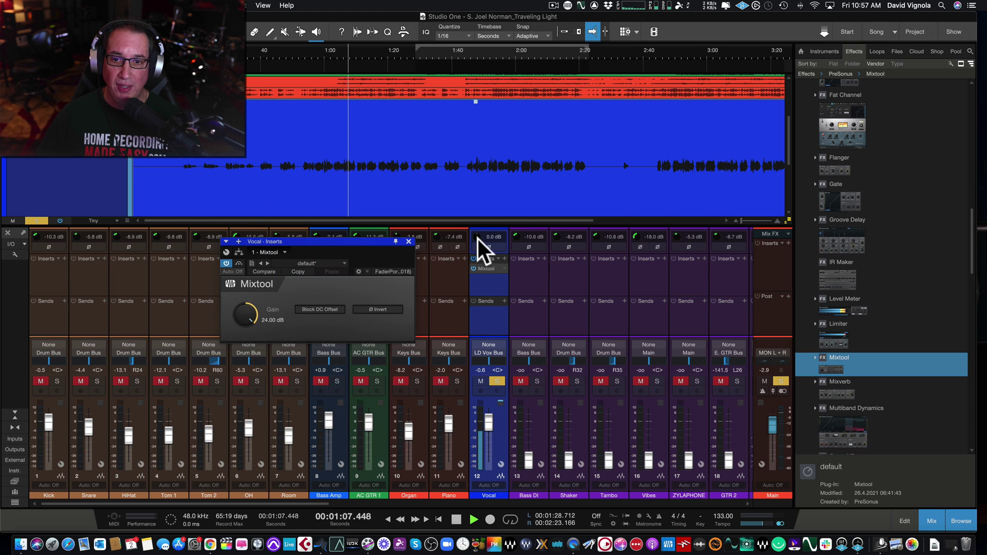
- Raise the Vocal input gain, settle it near +14 dB, and lift the event gain about 11 dB
{"action": "left_click_drag", "start_coordinate": [477, 236], "coordinate": [474, 174]}
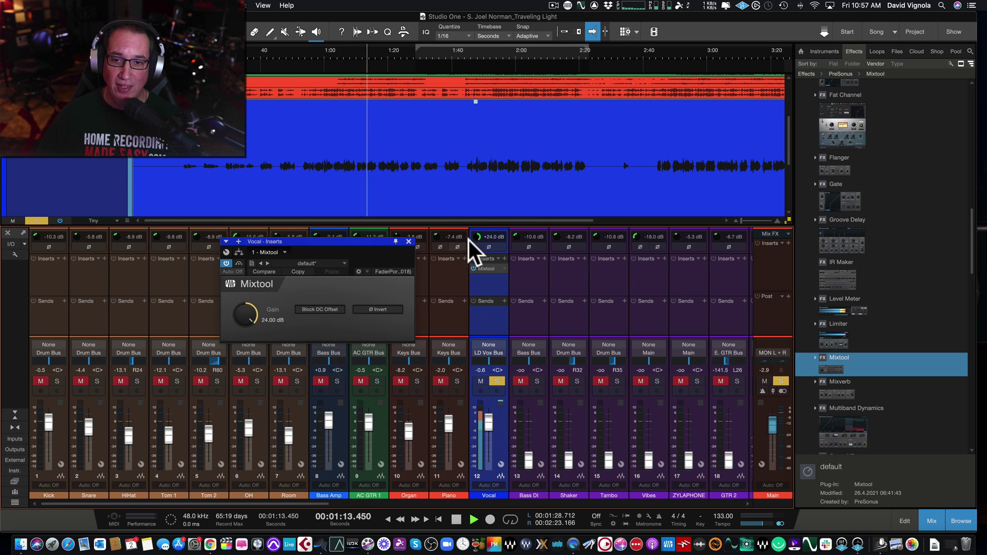
{"action": "left_click_drag", "start_coordinate": [474, 235], "coordinate": [470, 268]}
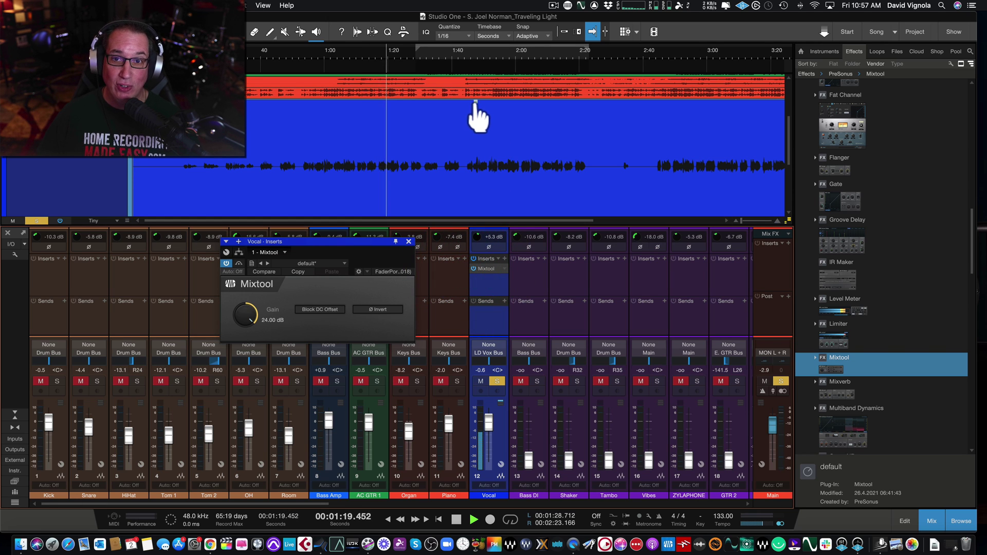
{"action": "left_click_drag", "start_coordinate": [475, 103], "coordinate": [480, 66]}
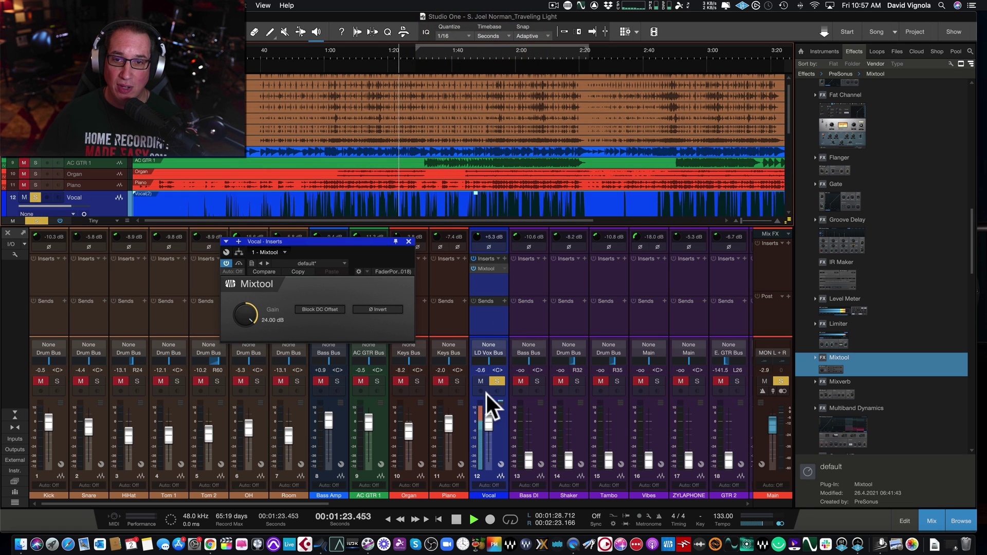
- Bring the vocal event's gain back down with its volume handle
{"action": "scroll", "coordinate": [489, 178], "scroll_direction": "down", "scroll_amount": 3}
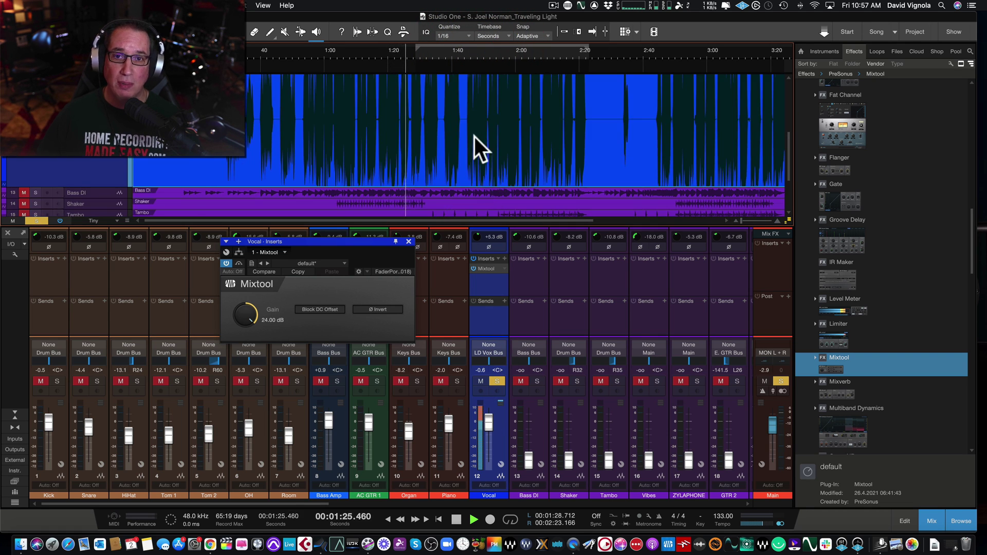
{"action": "scroll", "coordinate": [474, 137], "scroll_direction": "up", "scroll_amount": 2}
{"action": "left_click_drag", "start_coordinate": [476, 119], "coordinate": [475, 180]}
{"action": "left_click", "coordinate": [477, 237]}
- Trim Vocal input gain to +2.2 dB, lower Mixtool gain to 1.20 dB, close its window, stop playback
{"action": "left_click_drag", "start_coordinate": [477, 237], "coordinate": [479, 243]}
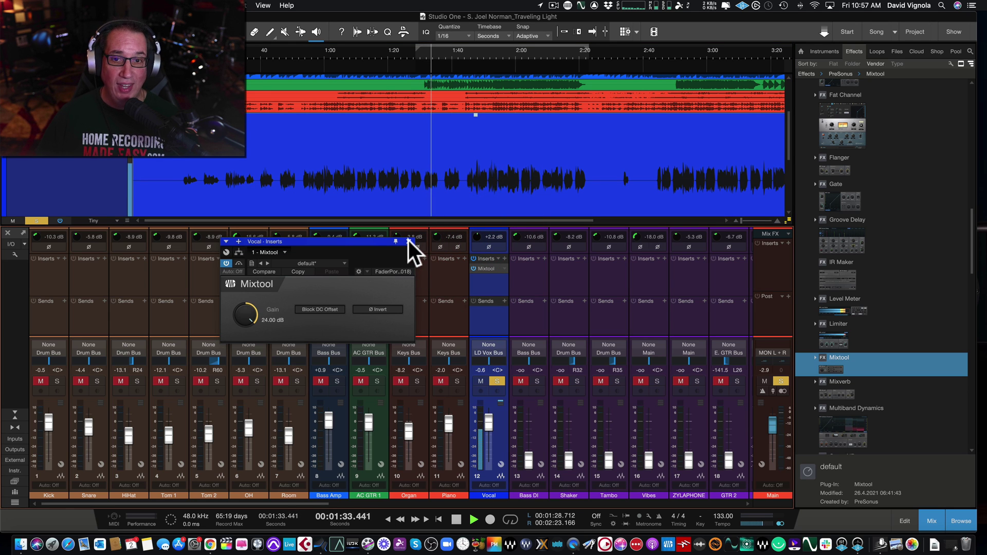
{"action": "left_click_drag", "start_coordinate": [247, 311], "coordinate": [236, 342]}
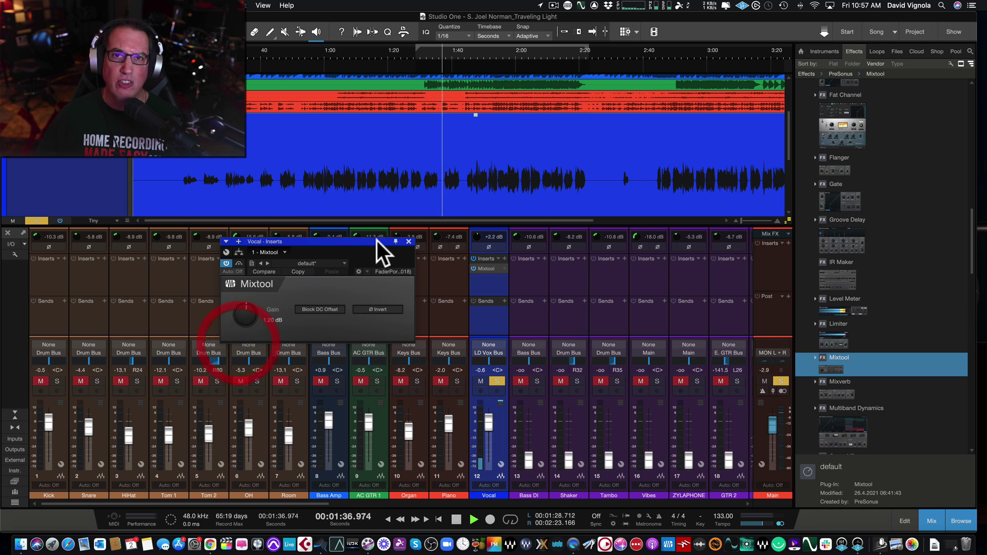
{"action": "left_click", "coordinate": [409, 241]}
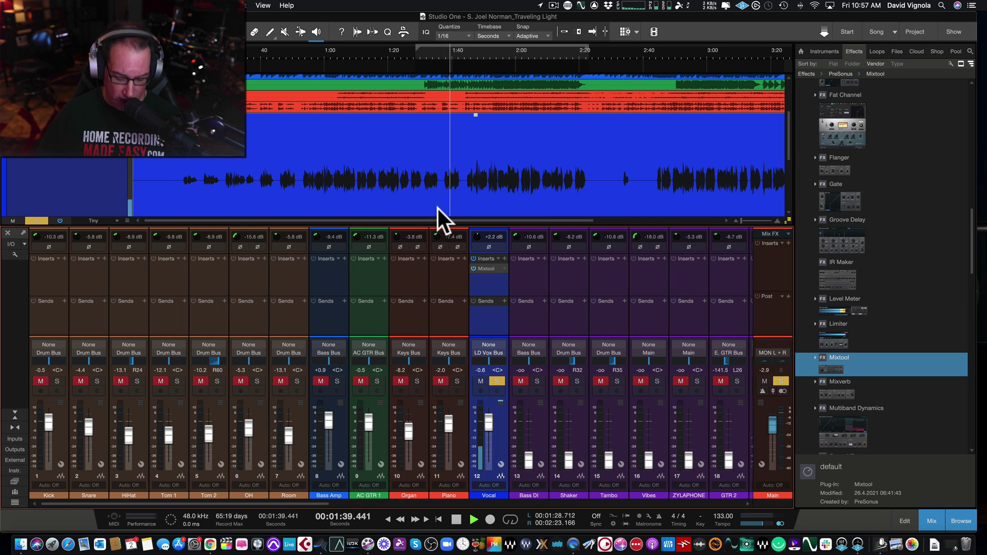
{"action": "key", "text": "space"}
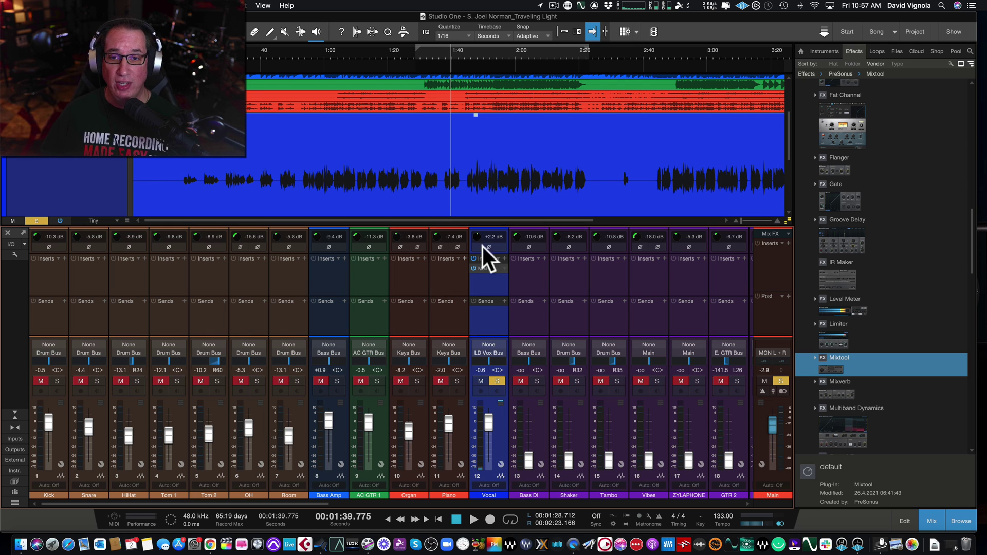
- Shrink the mixer, restore the Vocal track's normal height, and raise the vocal event gain about 5.8 dB
{"action": "scroll", "coordinate": [466, 181], "scroll_direction": "down", "scroll_amount": 3}
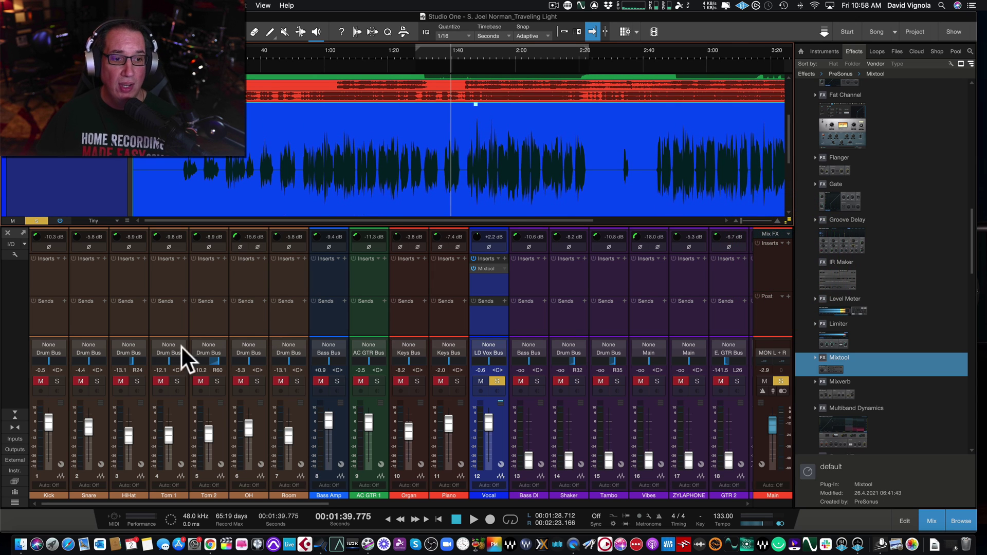
{"action": "left_click", "coordinate": [15, 414]}
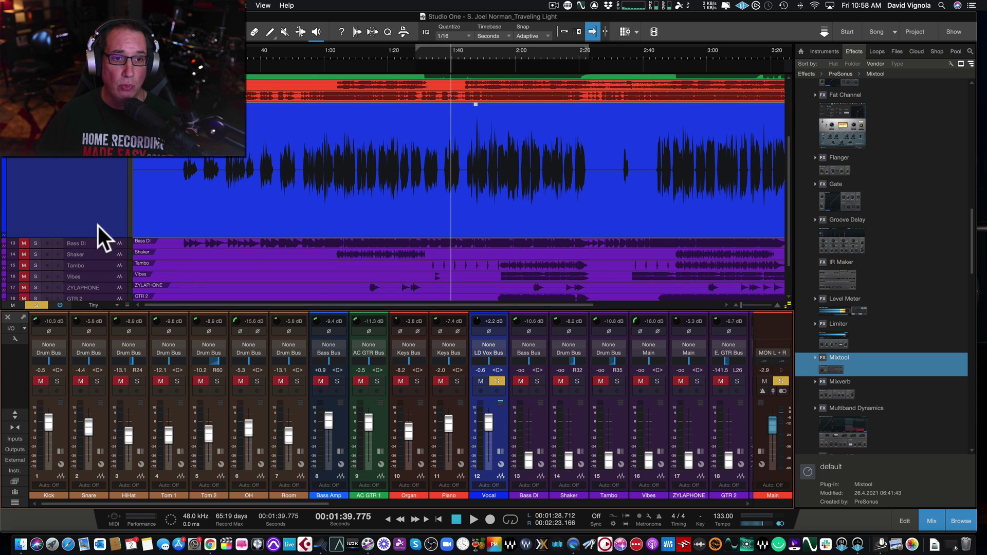
{"action": "left_click_drag", "start_coordinate": [98, 238], "coordinate": [99, 192]}
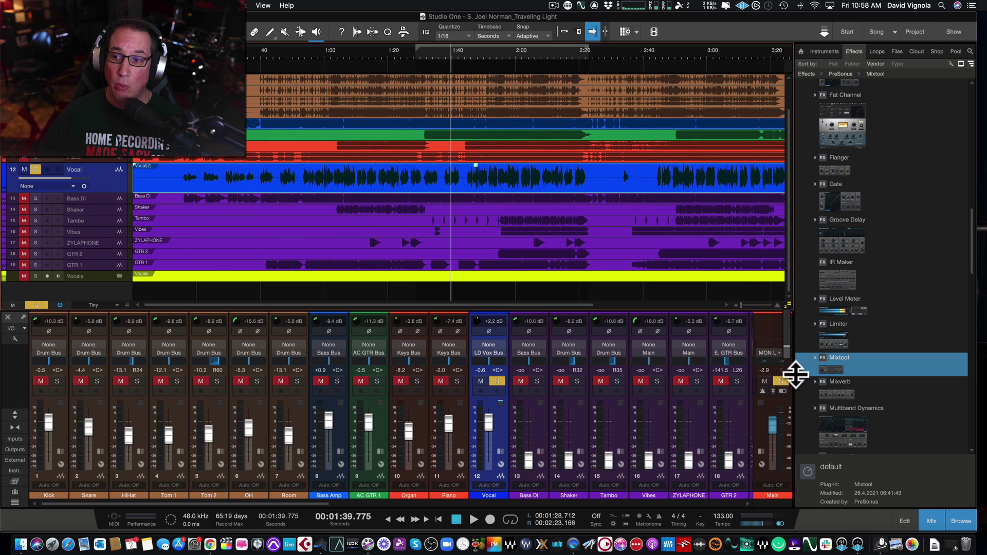
{"action": "left_click", "coordinate": [791, 379]}
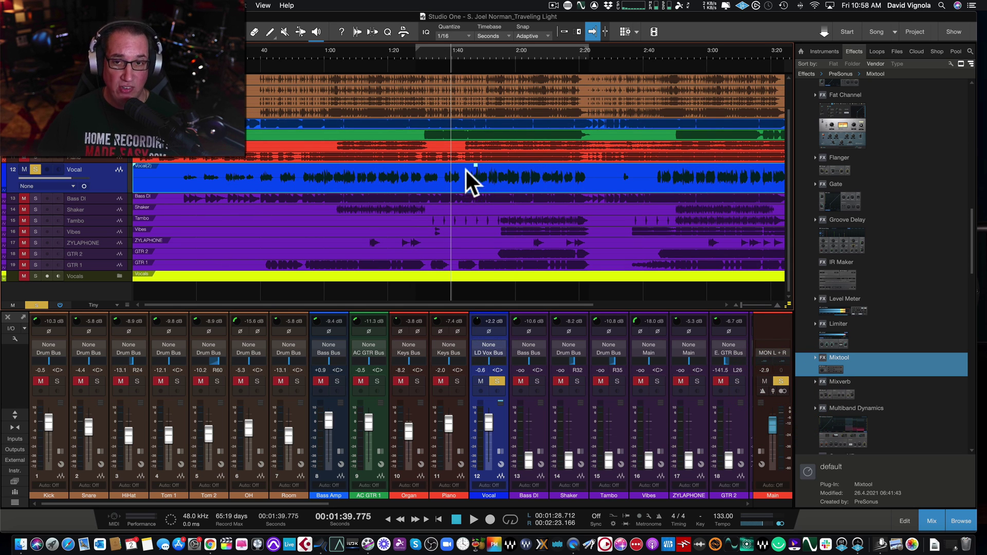
{"action": "left_click_drag", "start_coordinate": [475, 166], "coordinate": [476, 165]}
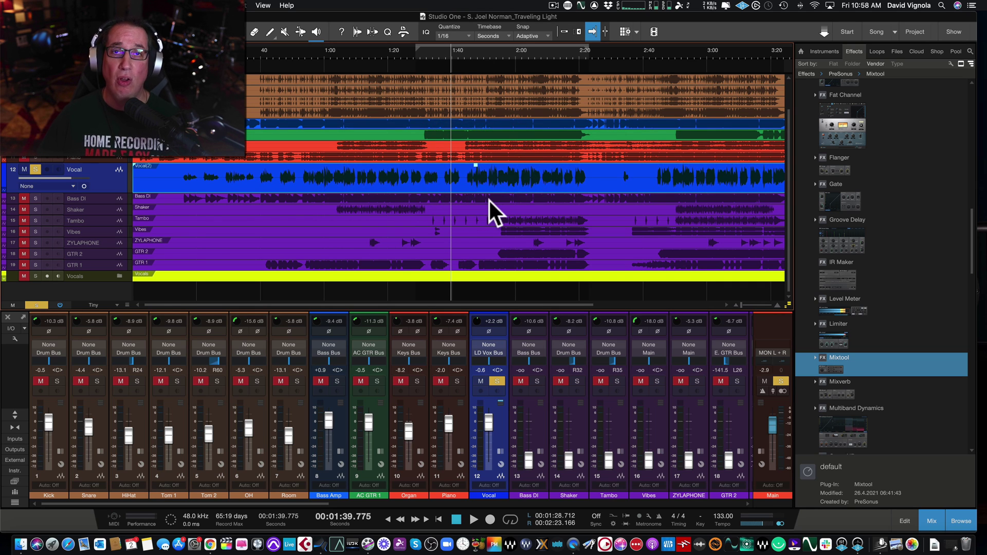